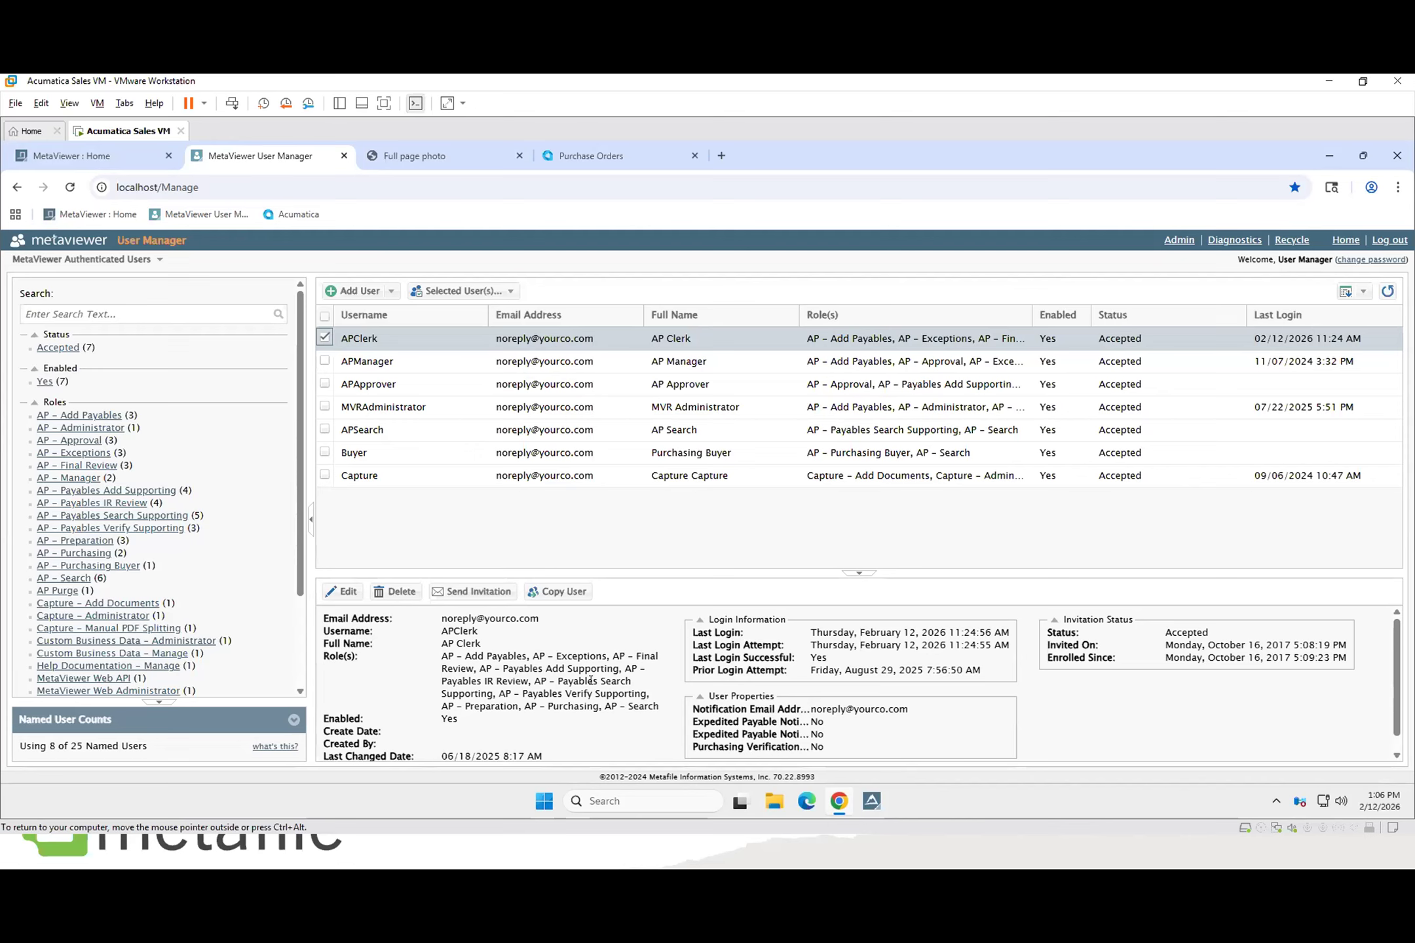
- Review the roles and approval codes of the APManager, APApprover and MVRAdministrator accounts in User Manager
left_click(407, 365)
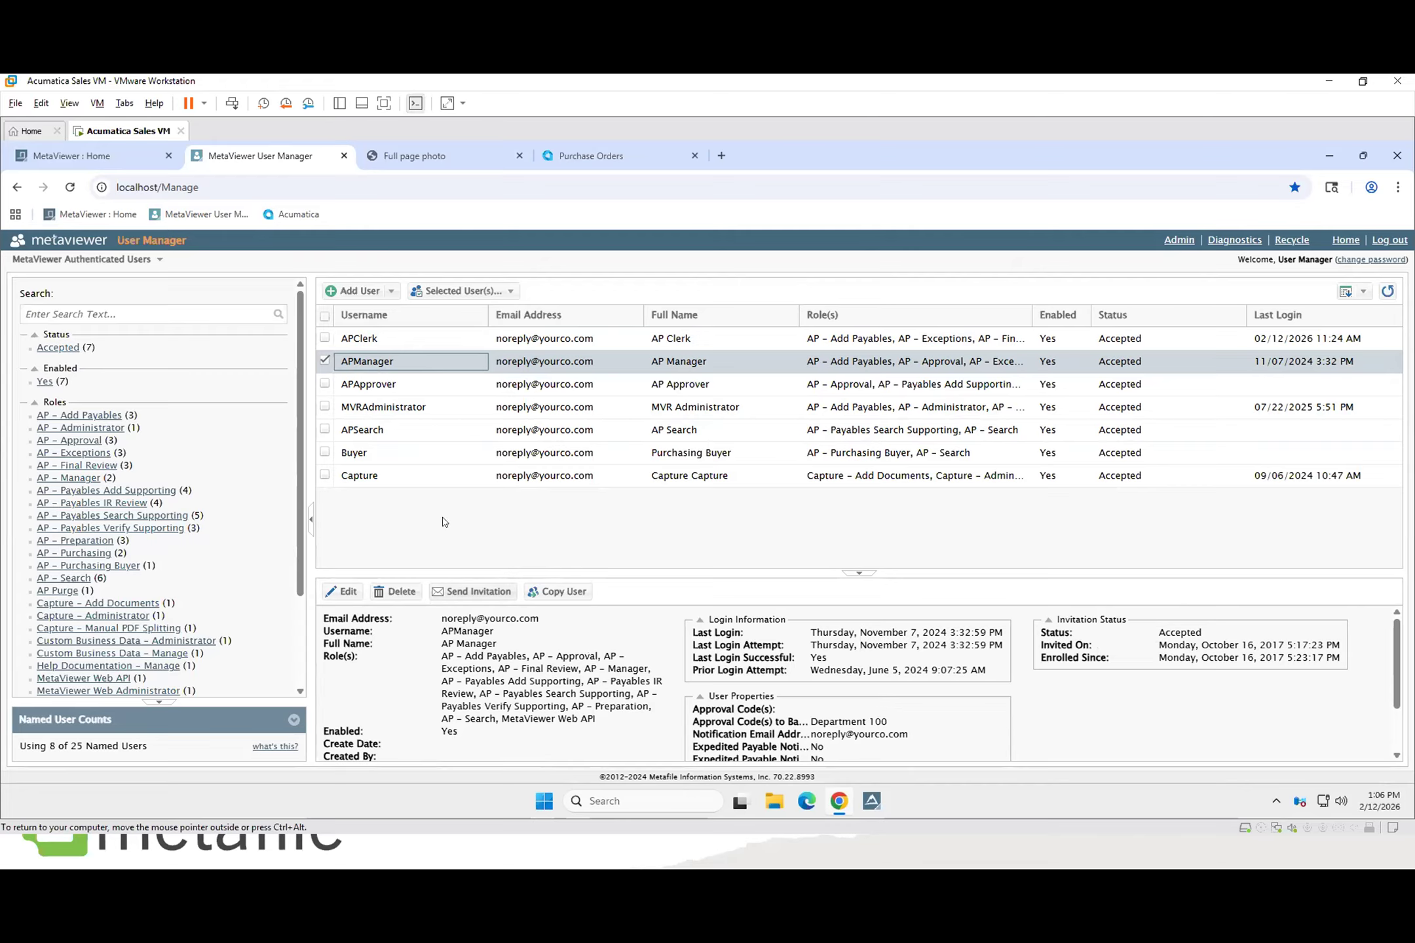
left_click(416, 386)
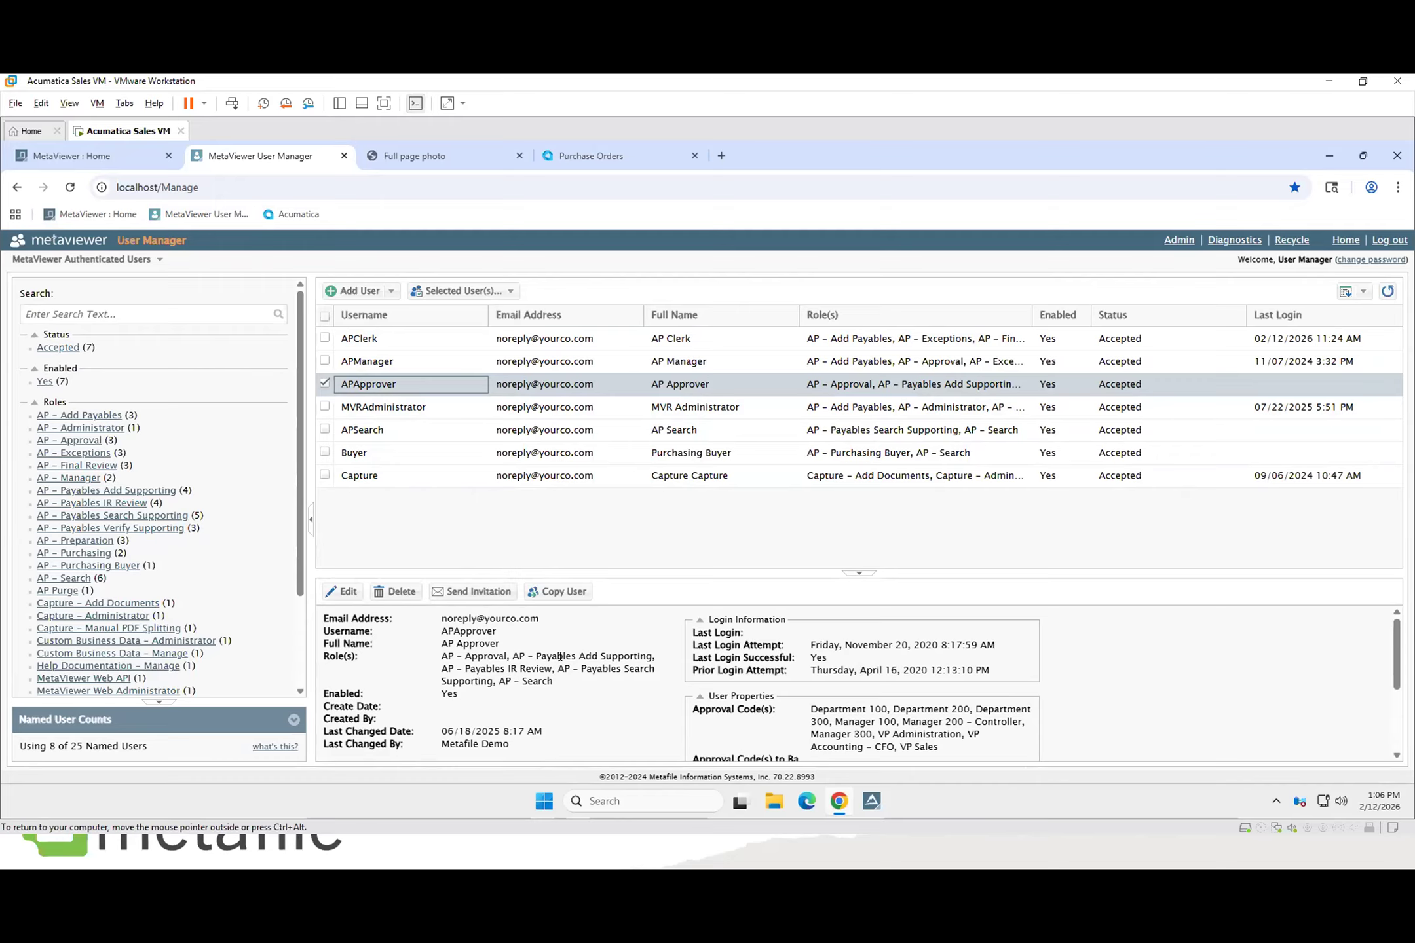
left_click(424, 411)
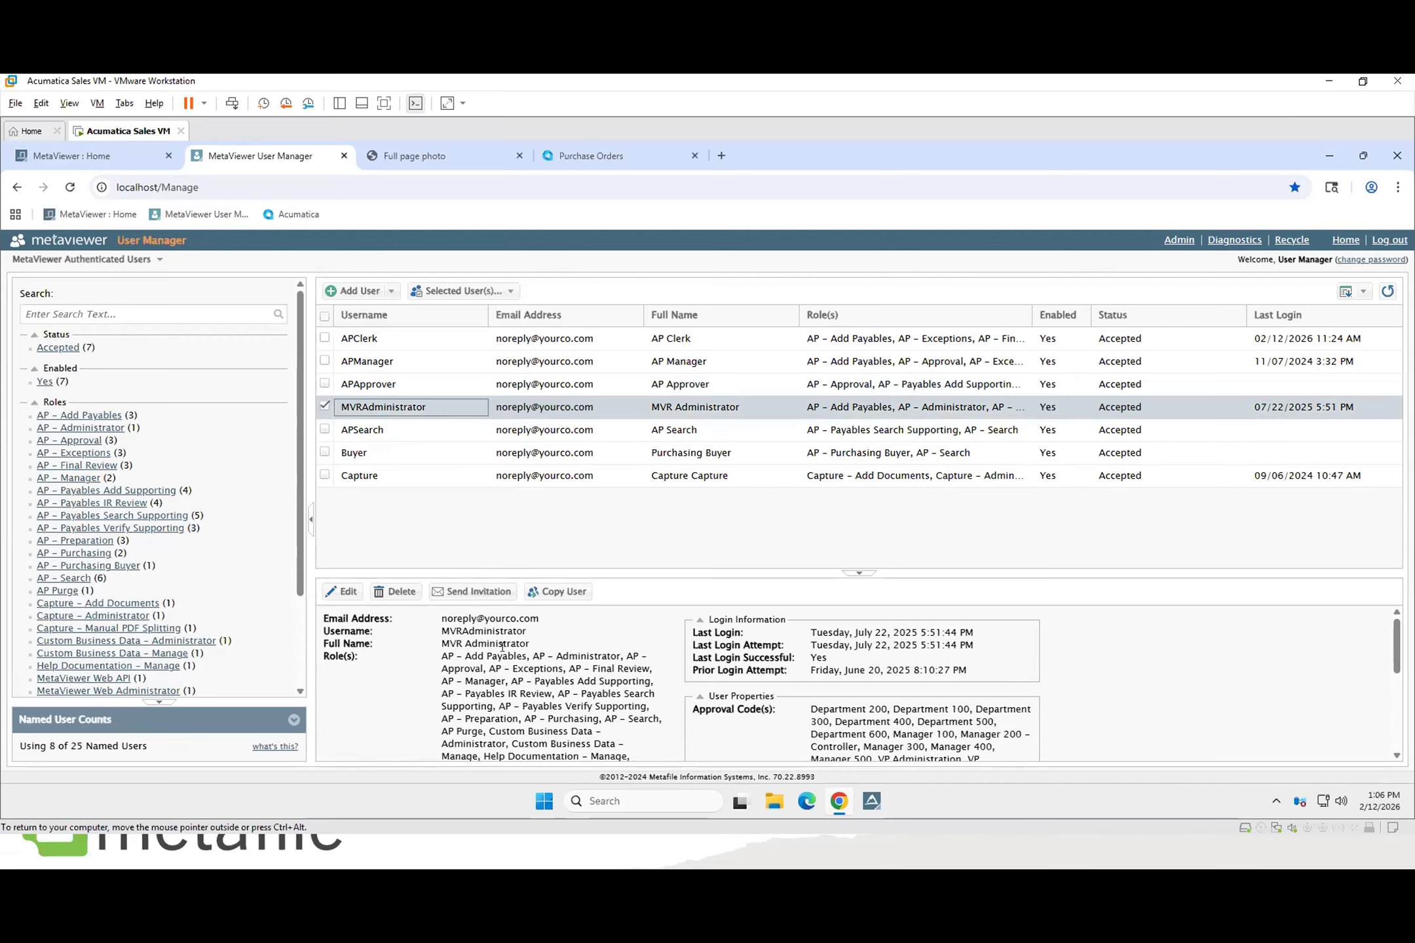
scroll(502, 648, "down", 1)
scroll(535, 682, "up", 1)
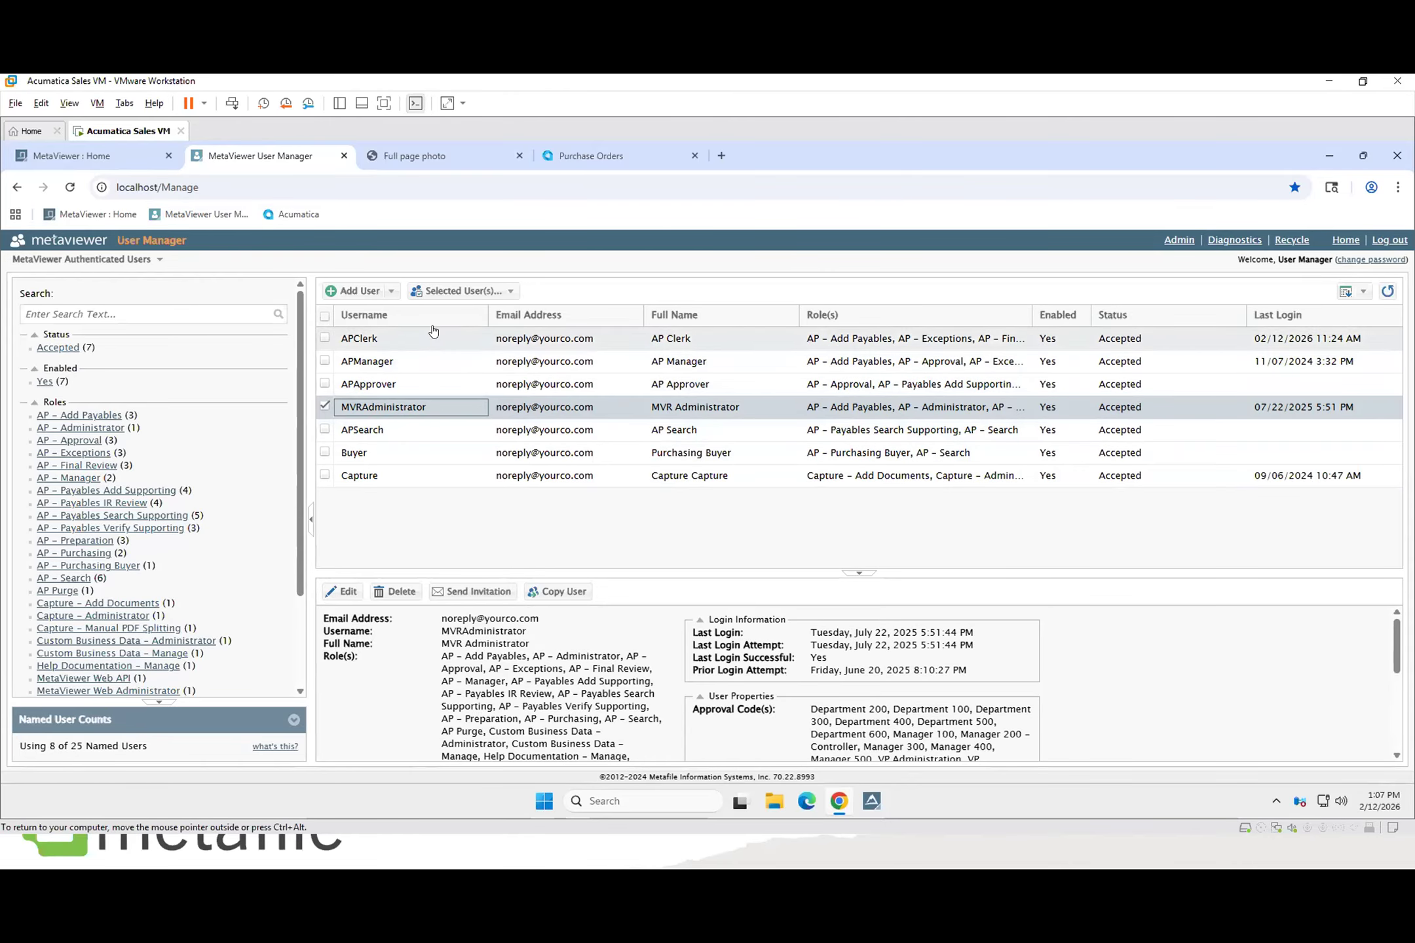
- Switch to MetaViewer and open the Stuff & Things R-US invoice 173 from the AP – Preparation queue
left_click(100, 153)
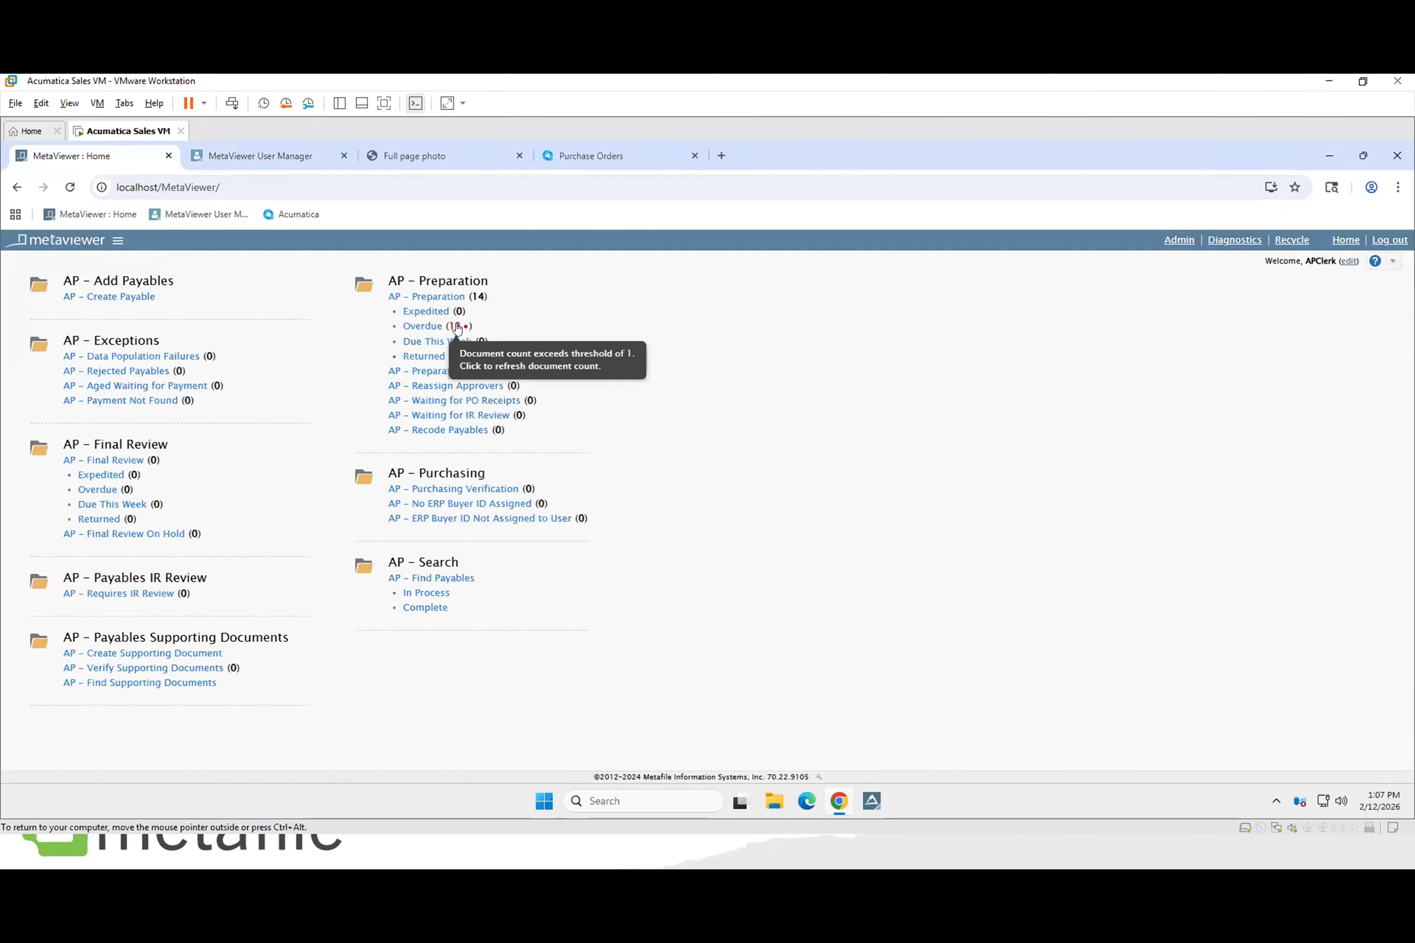
left_click(432, 298)
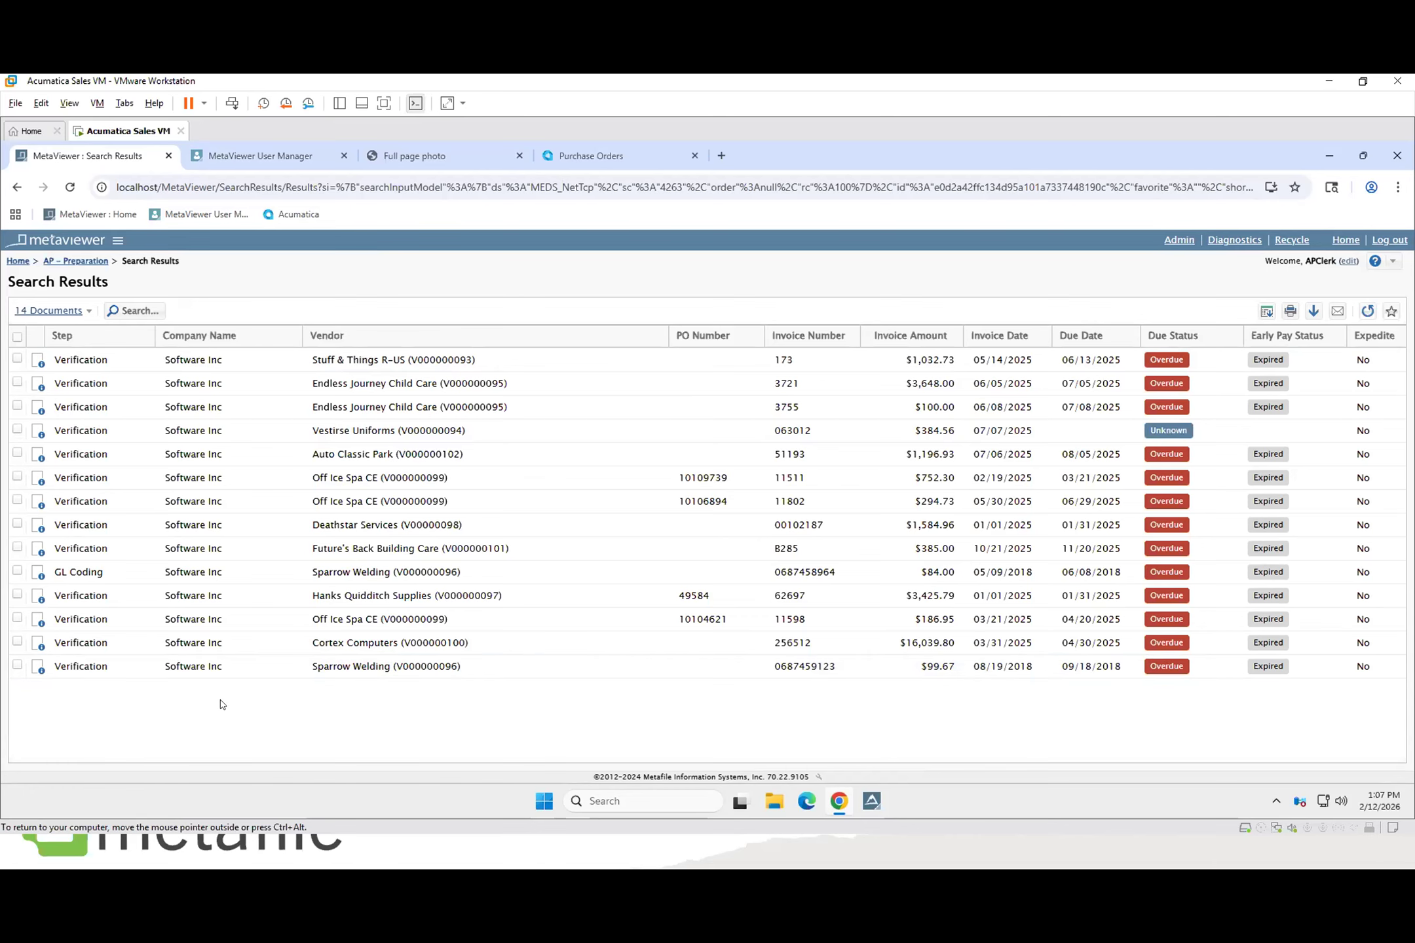
double_click(360, 362)
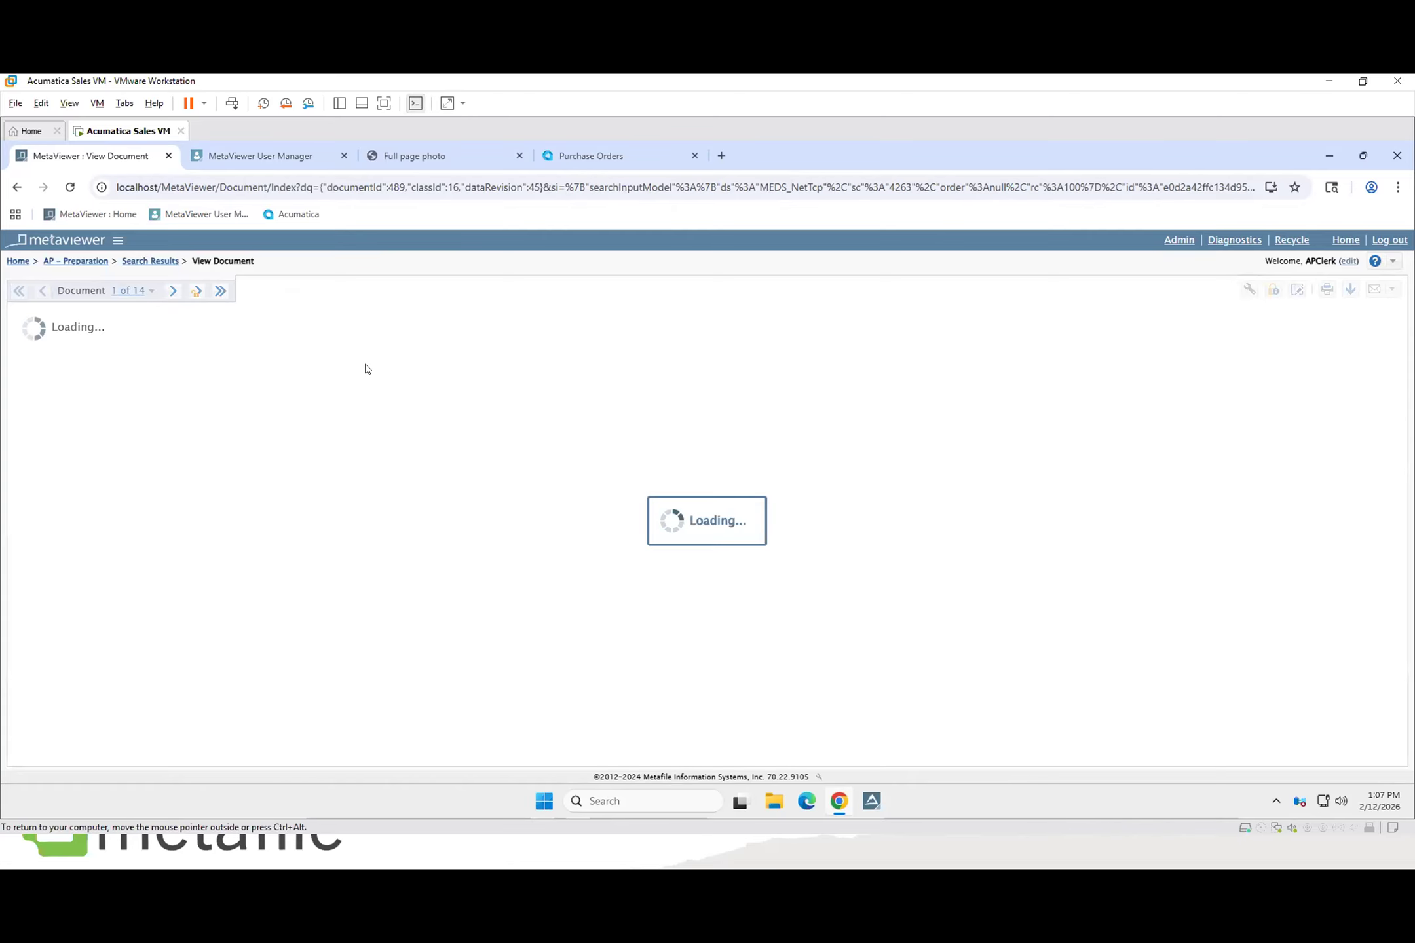
- Compare the original rotated invoice PDF with the captured Stuff & Things R-US document and inspect its extracted values up close
left_click(406, 155)
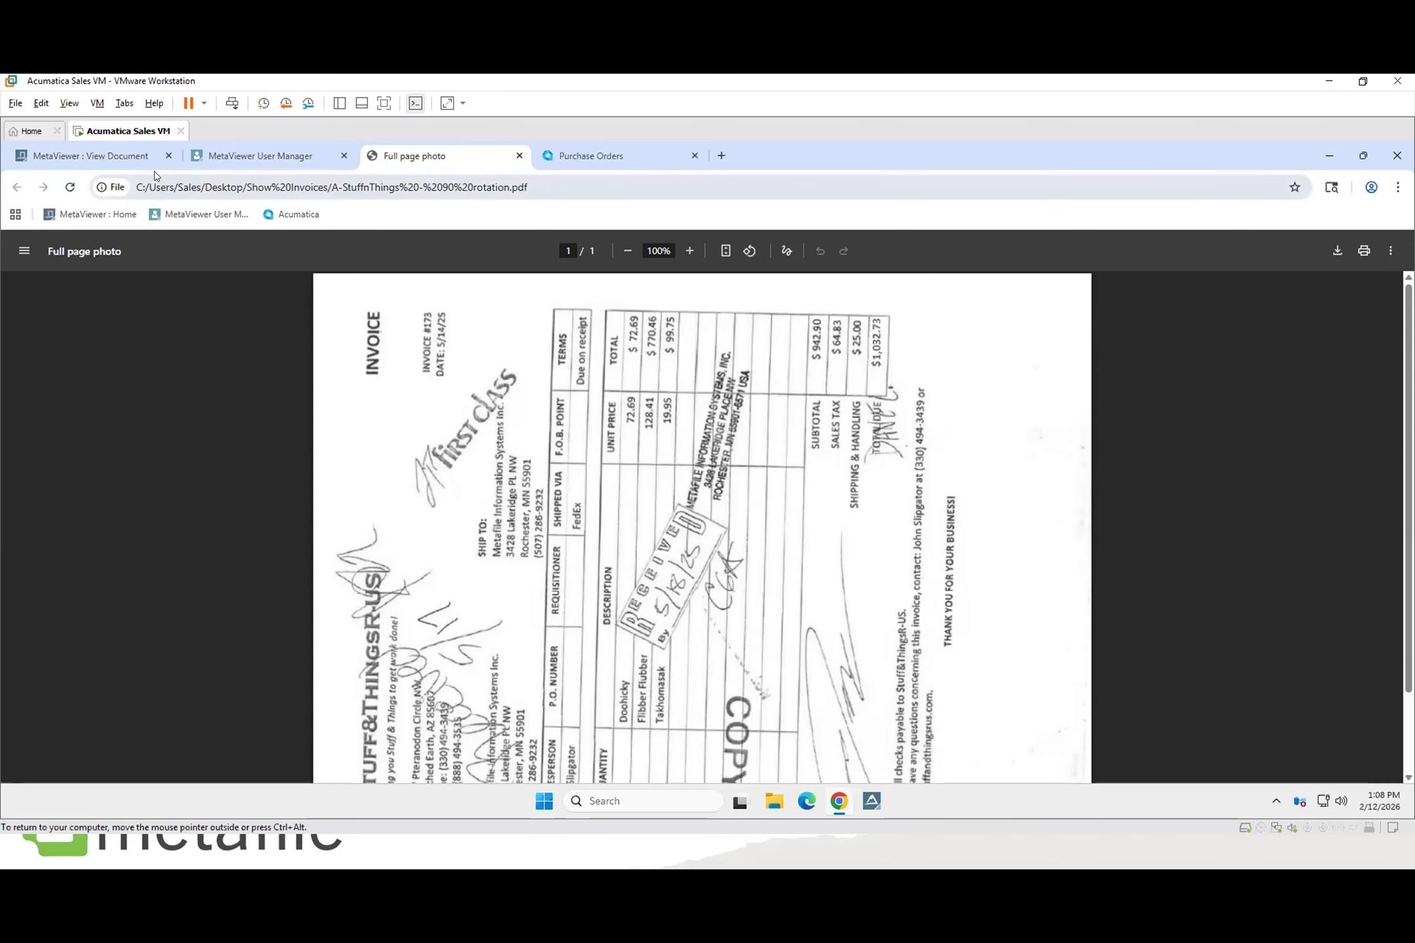
left_click(135, 163)
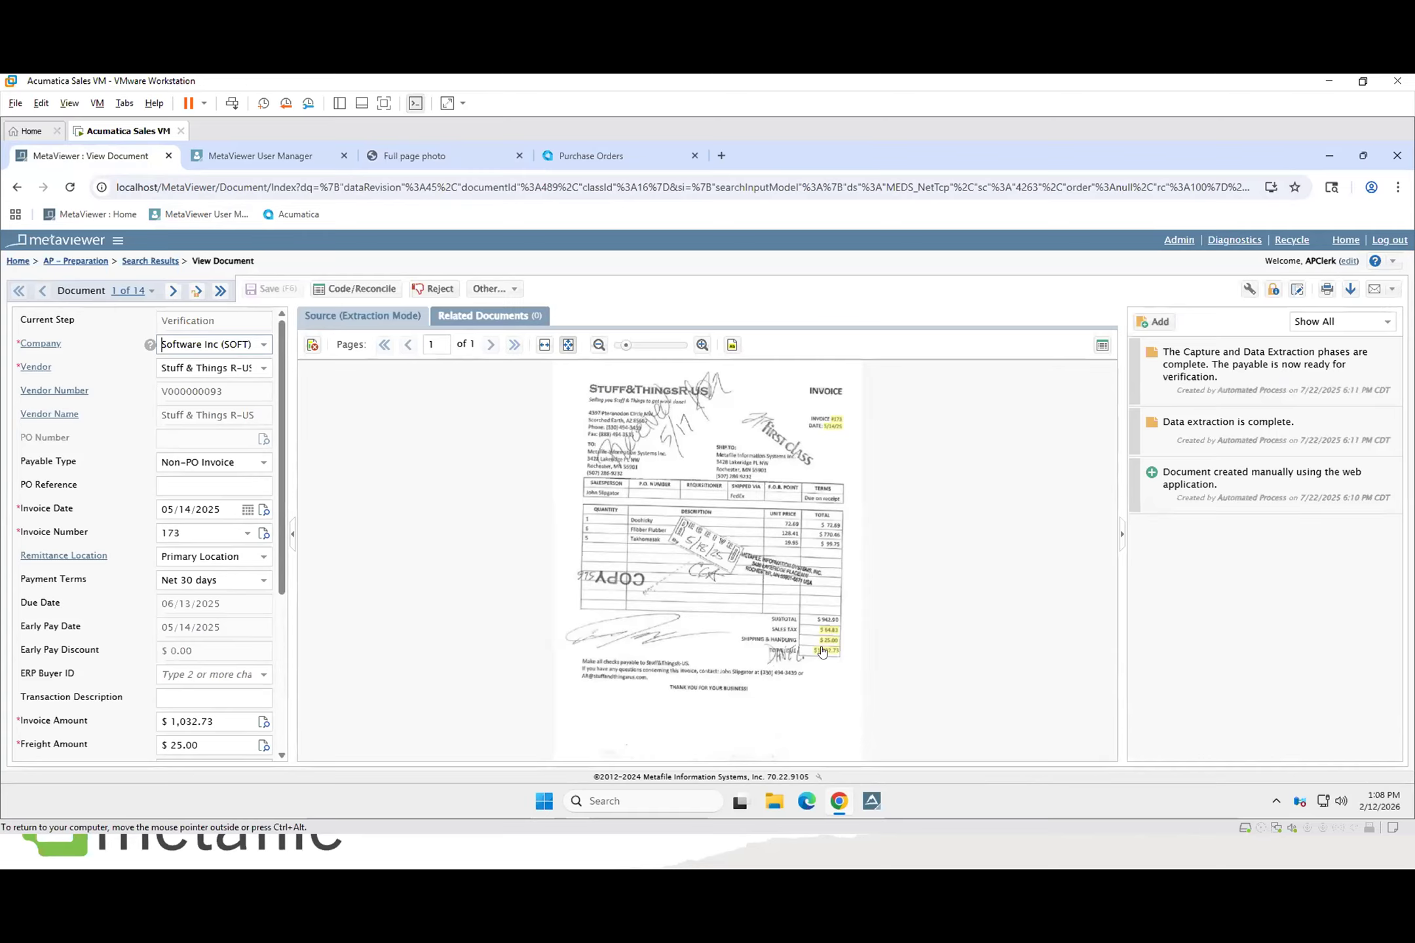
left_click(703, 345)
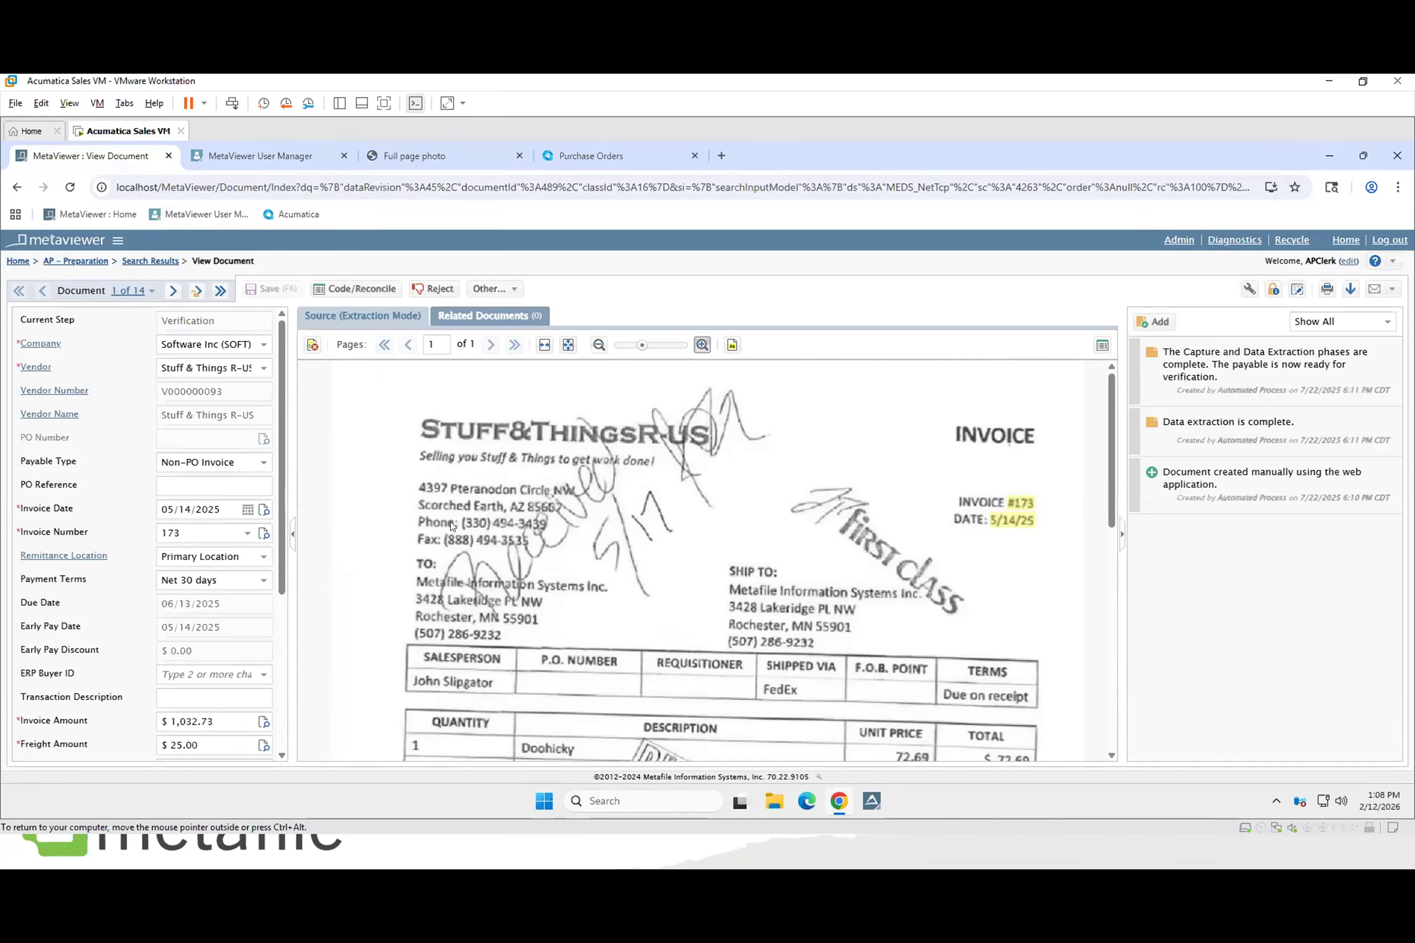
scroll(498, 504, "down", 3)
scroll(498, 504, "up", 3)
- Go to the second document, Endless Journey Child Care invoice 3721, and check its handwritten details down to the total due
left_click(172, 290)
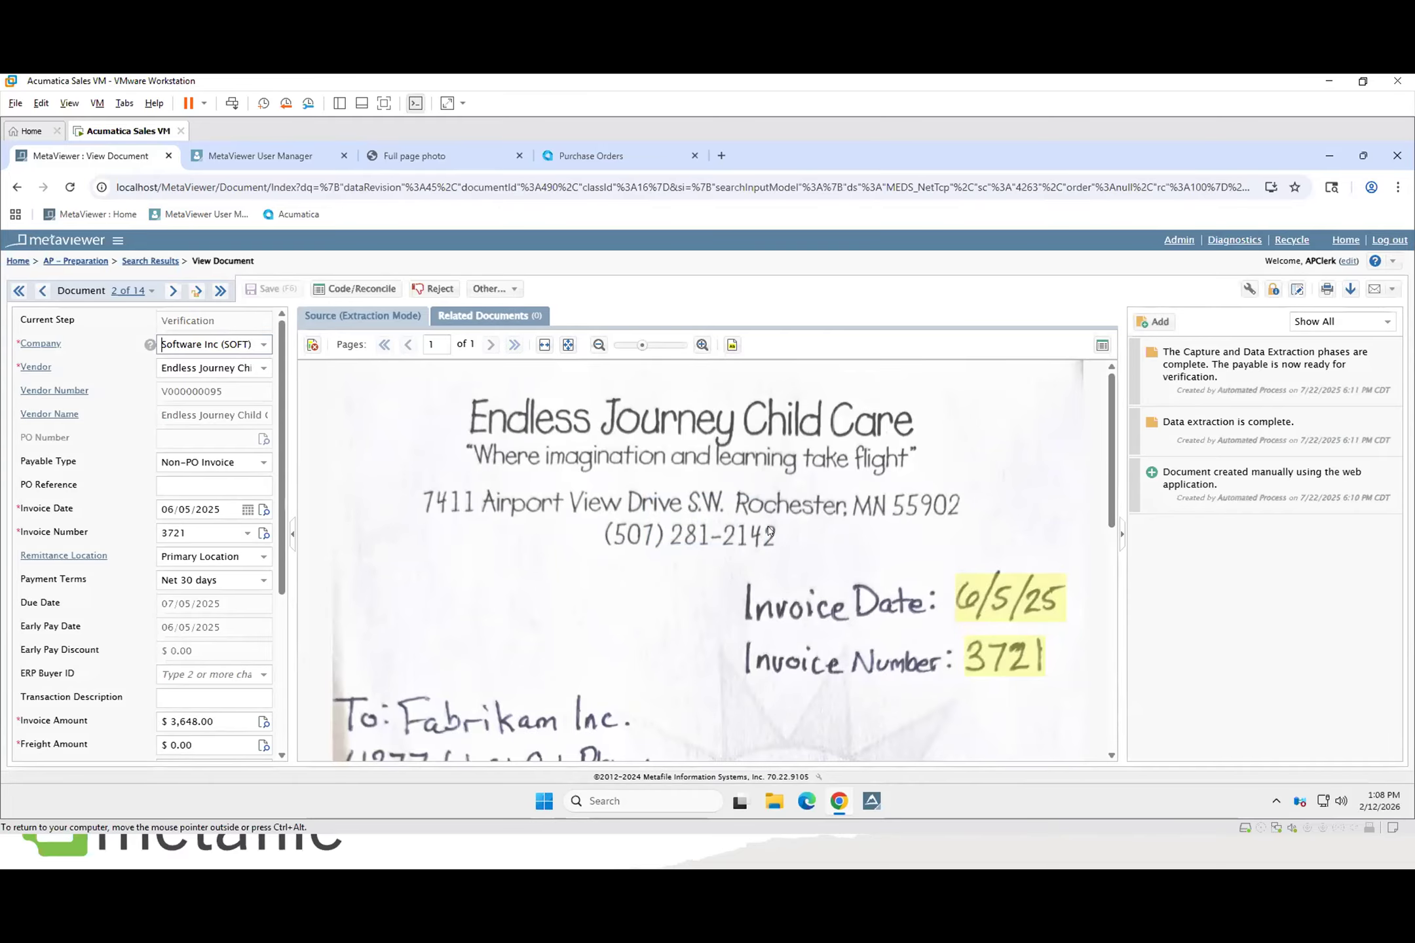
scroll(776, 534, "down", 5)
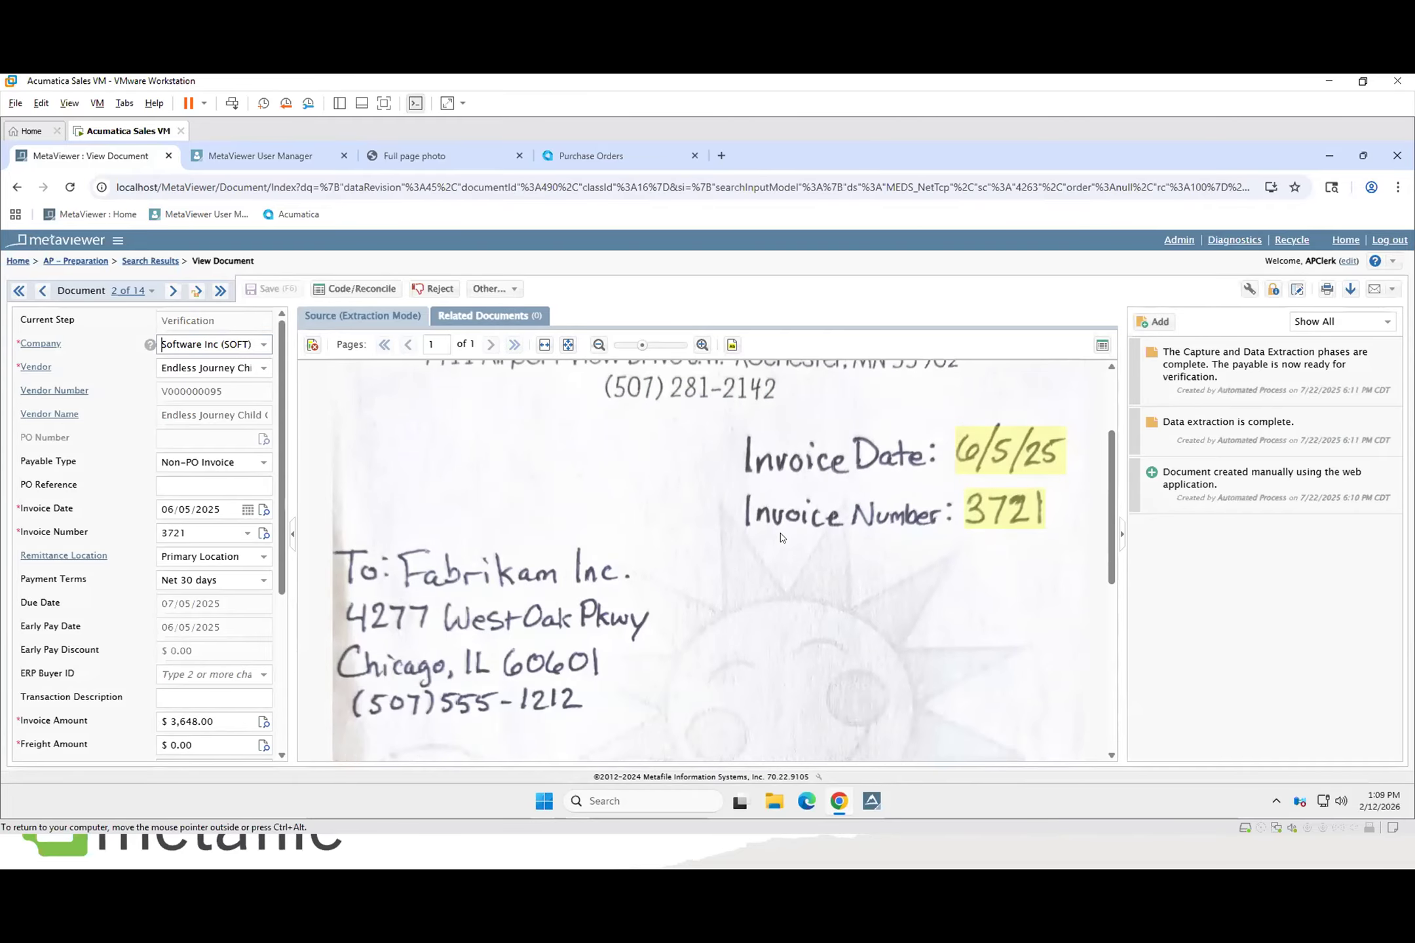
scroll(781, 536, "down", 5)
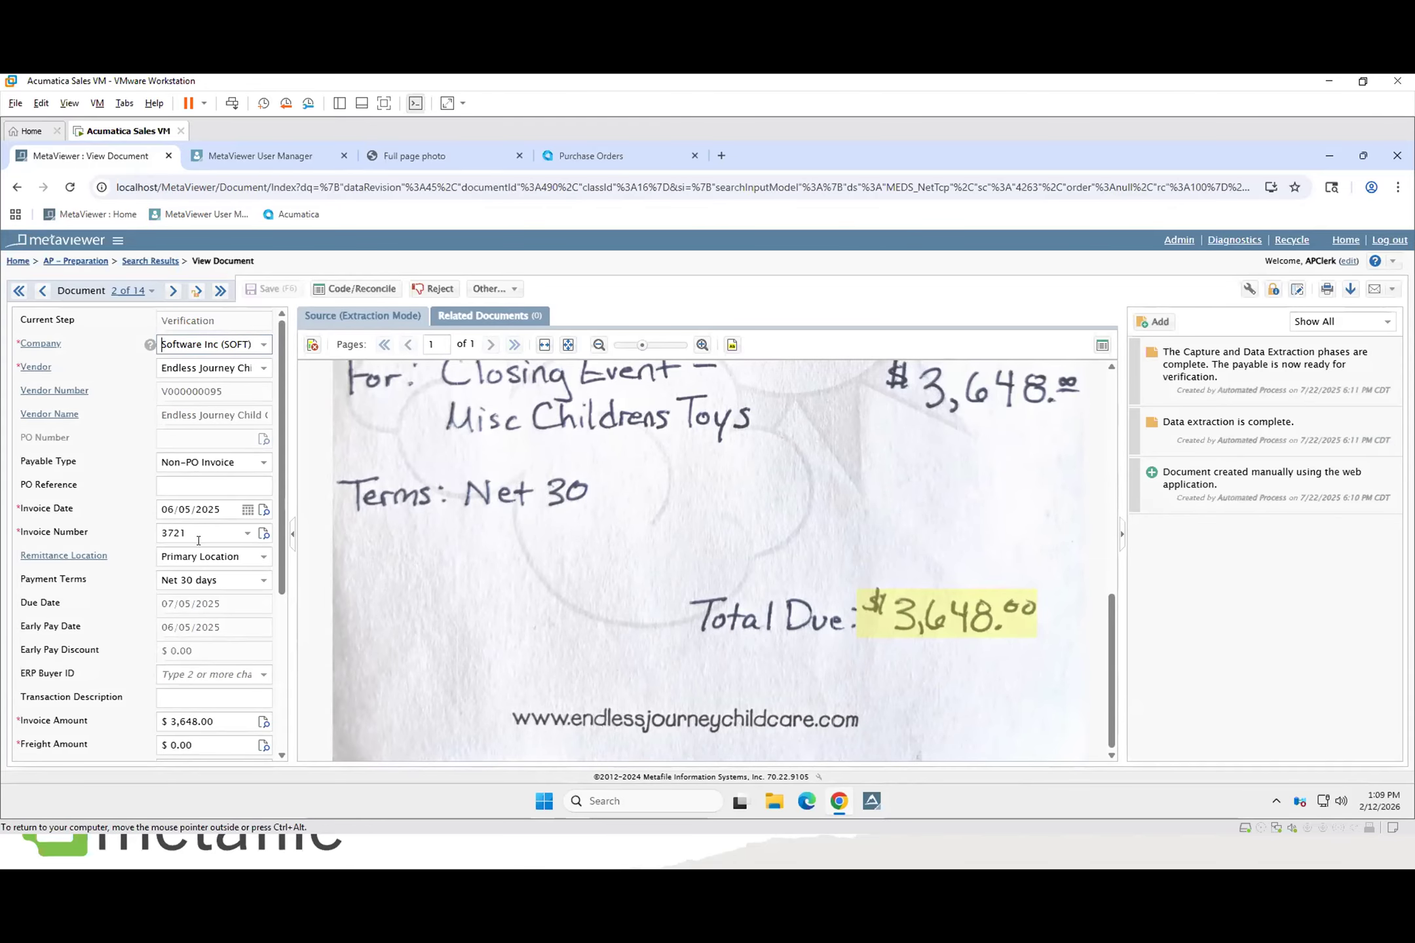
- Go to the third document, Endless Journey Child Care invoice 3755, and examine its handwritten date, description, terms and total
left_click(173, 292)
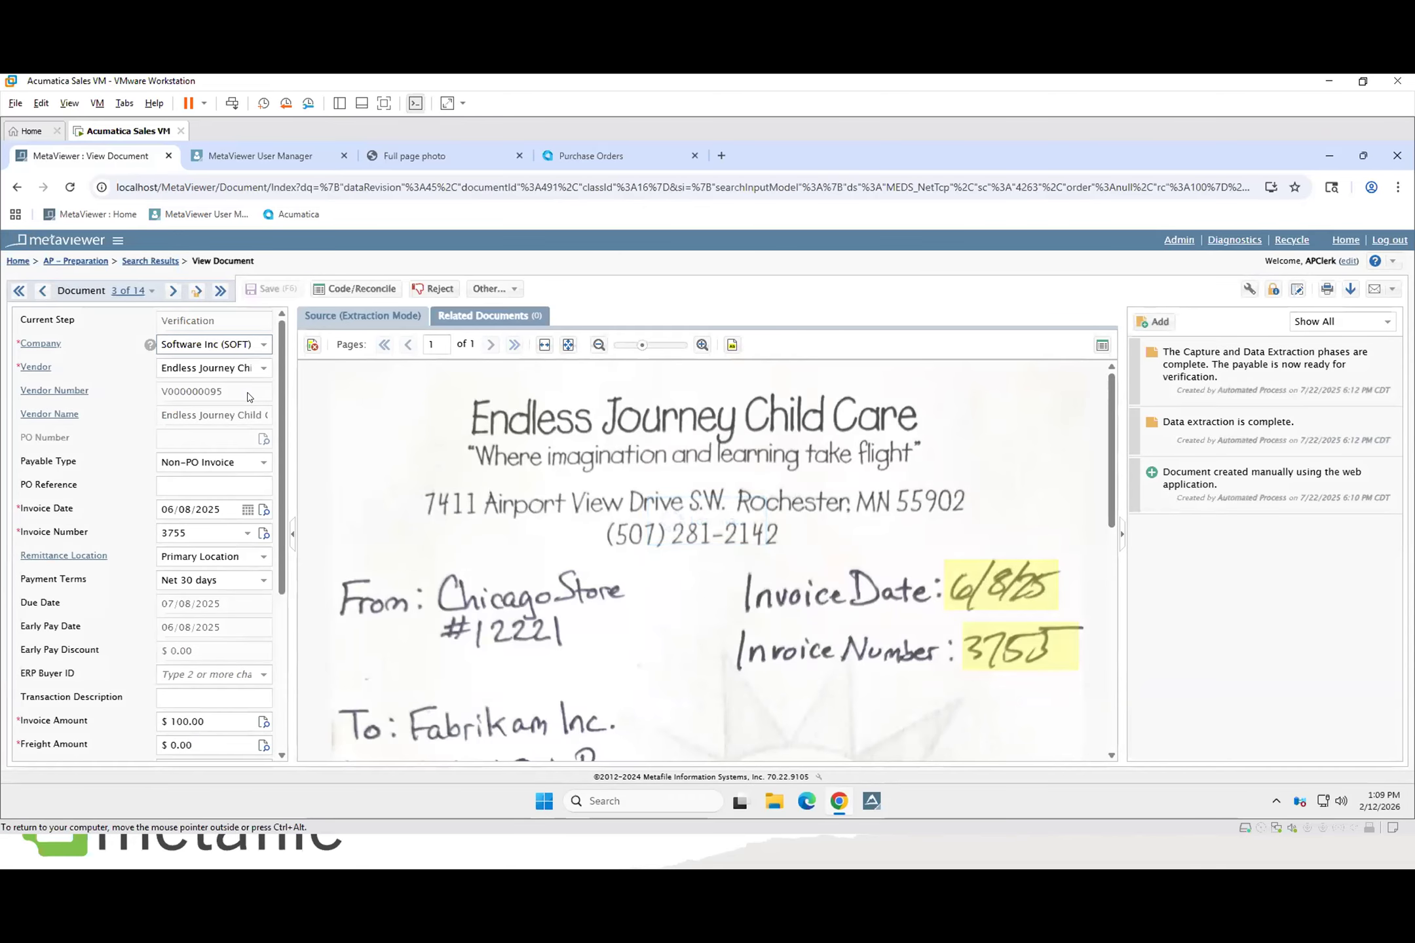
scroll(1007, 564, "down", 3)
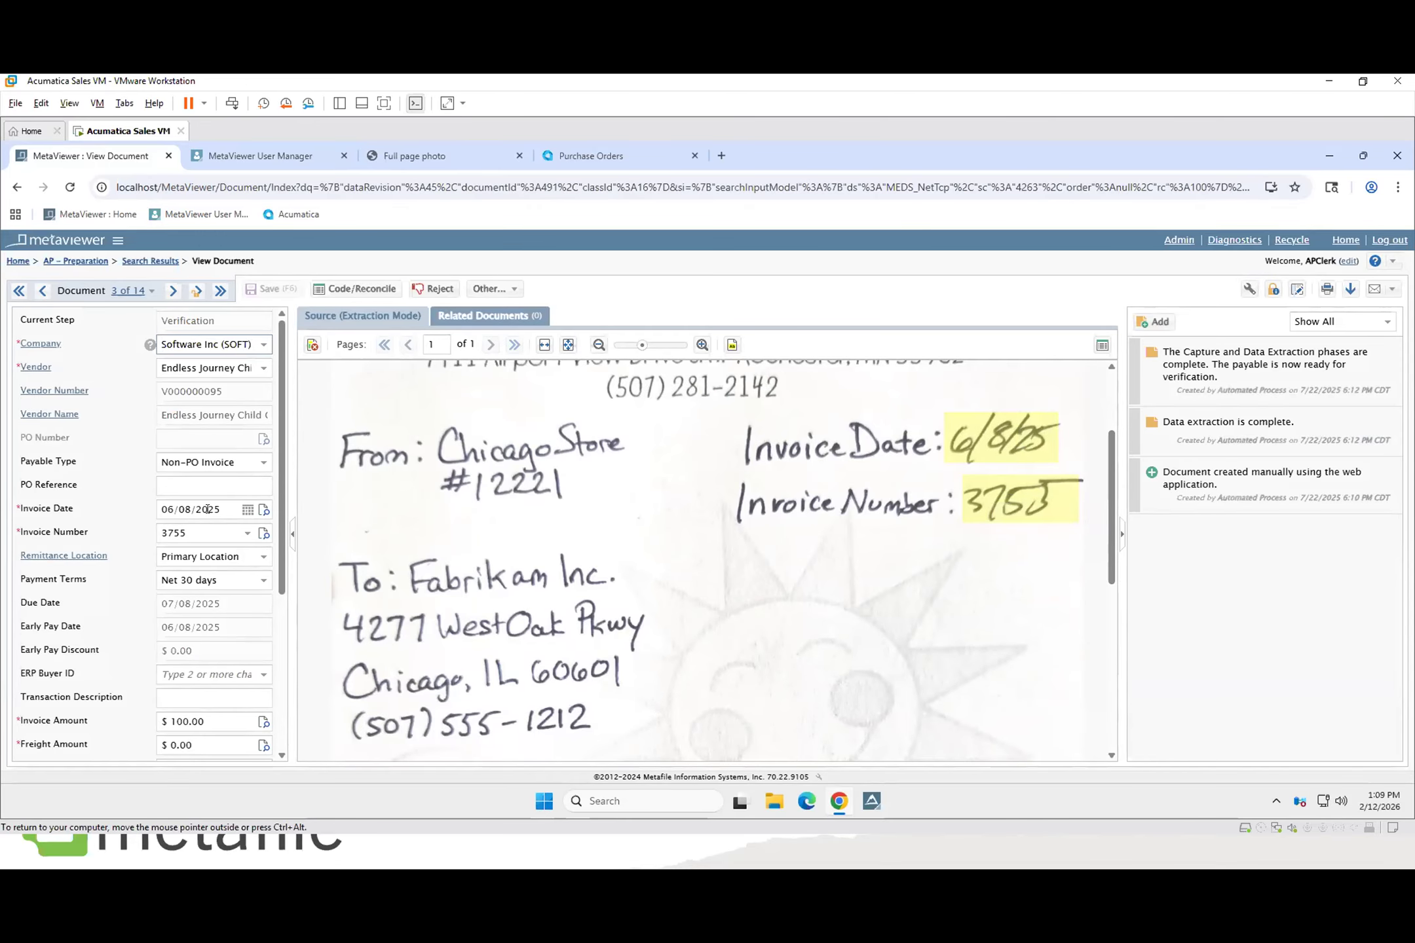
scroll(855, 479, "down", 4)
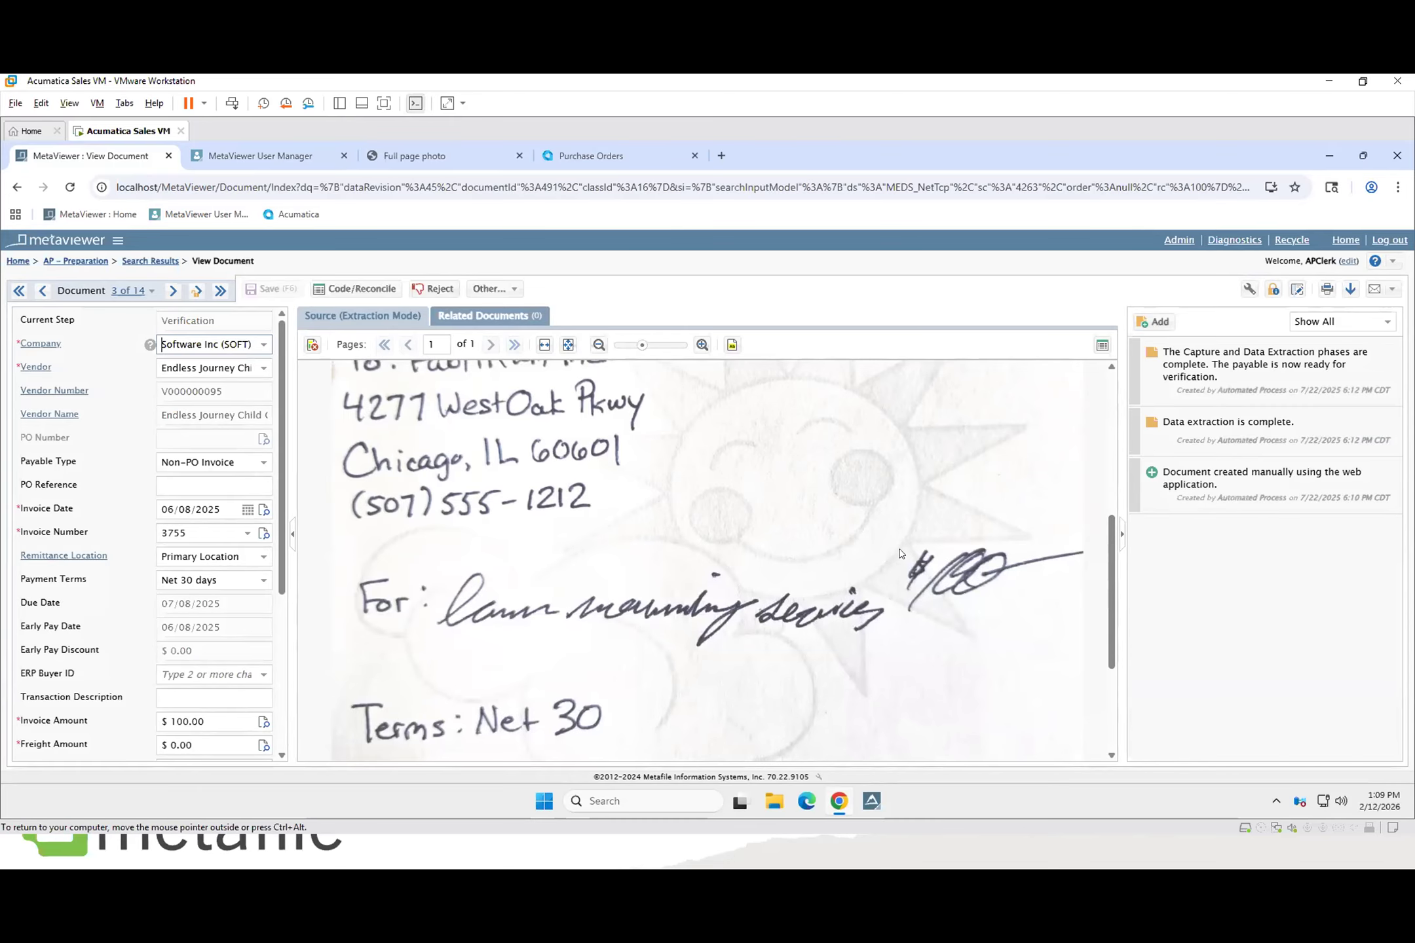
scroll(945, 601, "down", 3)
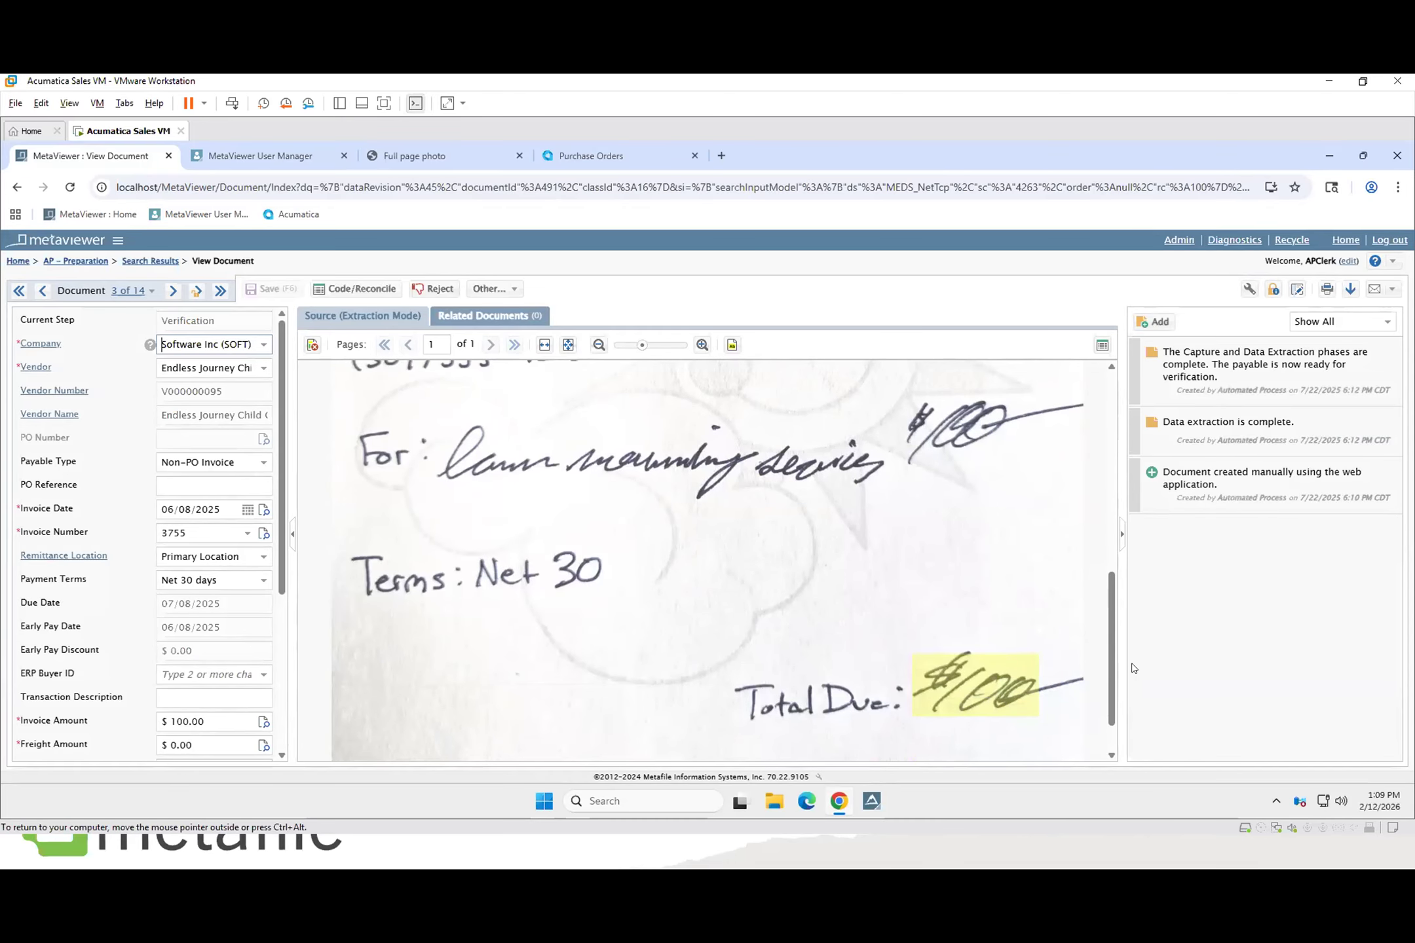
- Go to the Vestirse Uniforms document and page through its invoices up to page 3
left_click(171, 291)
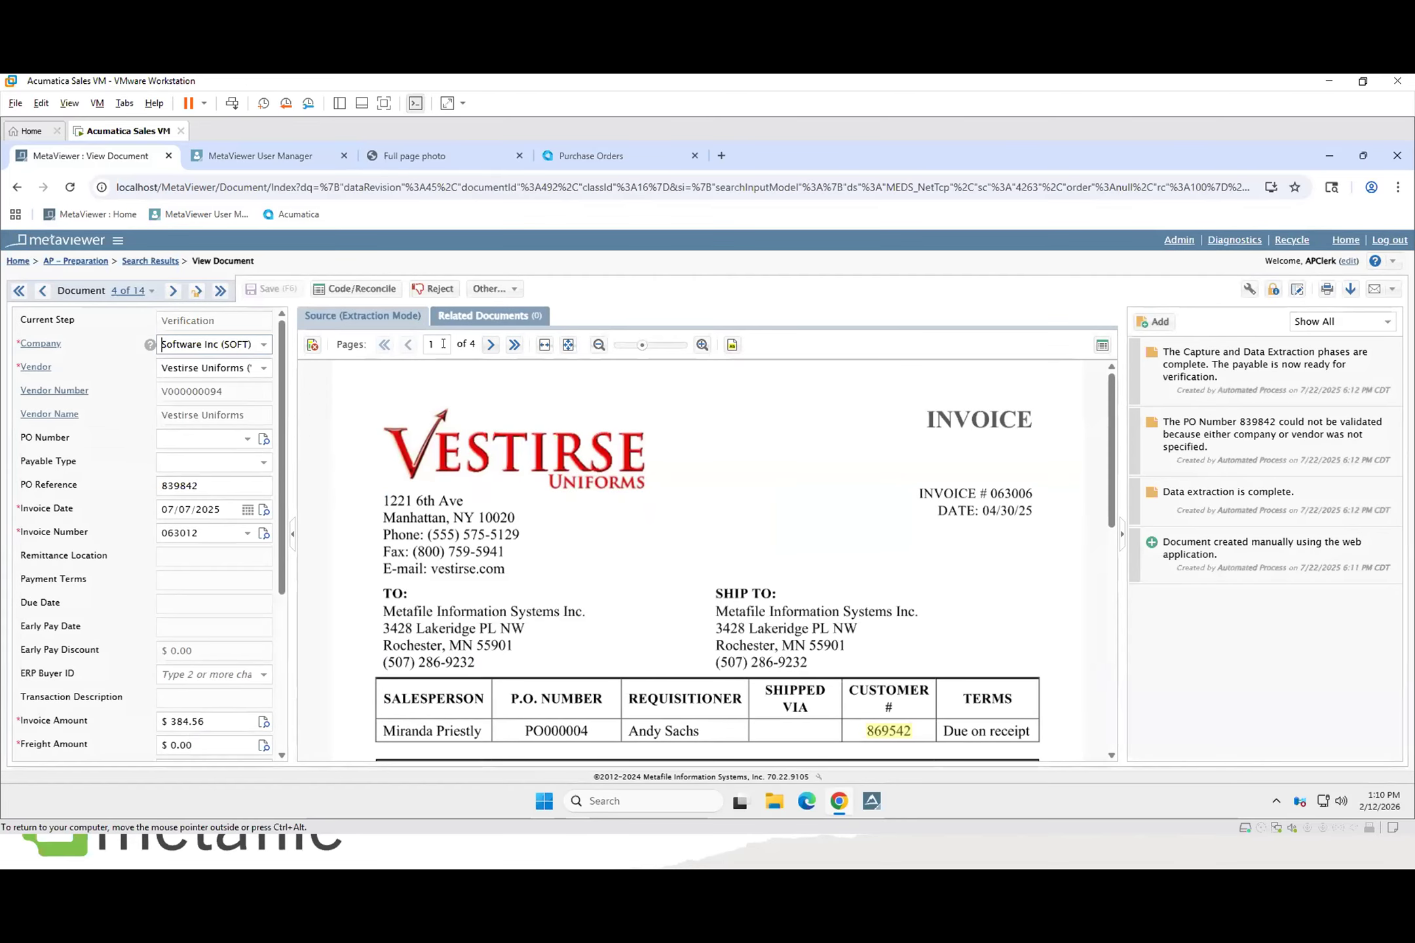
left_click(490, 346)
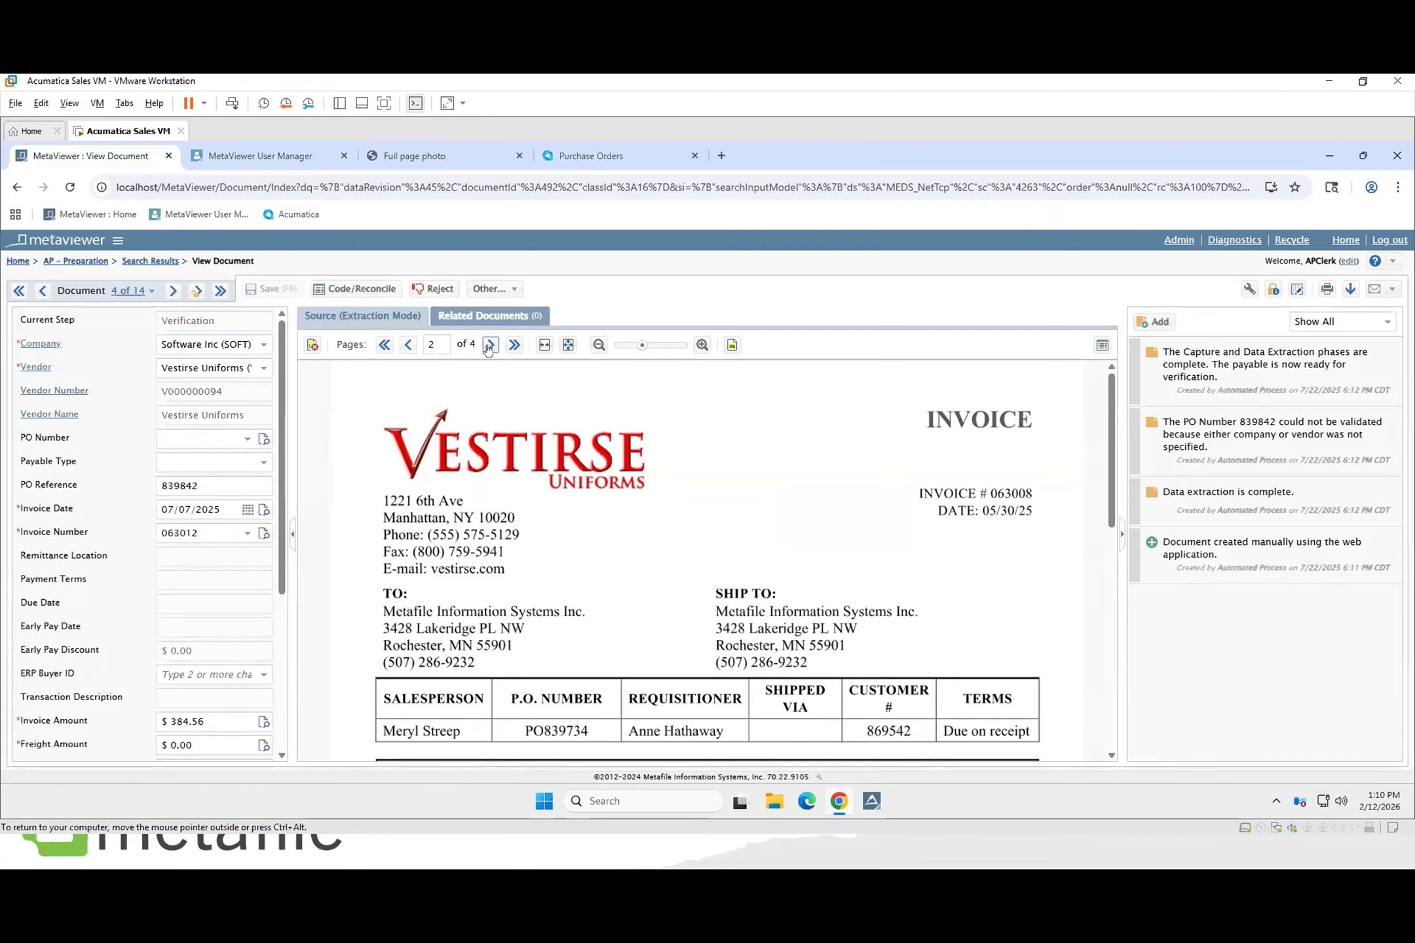
left_click(490, 345)
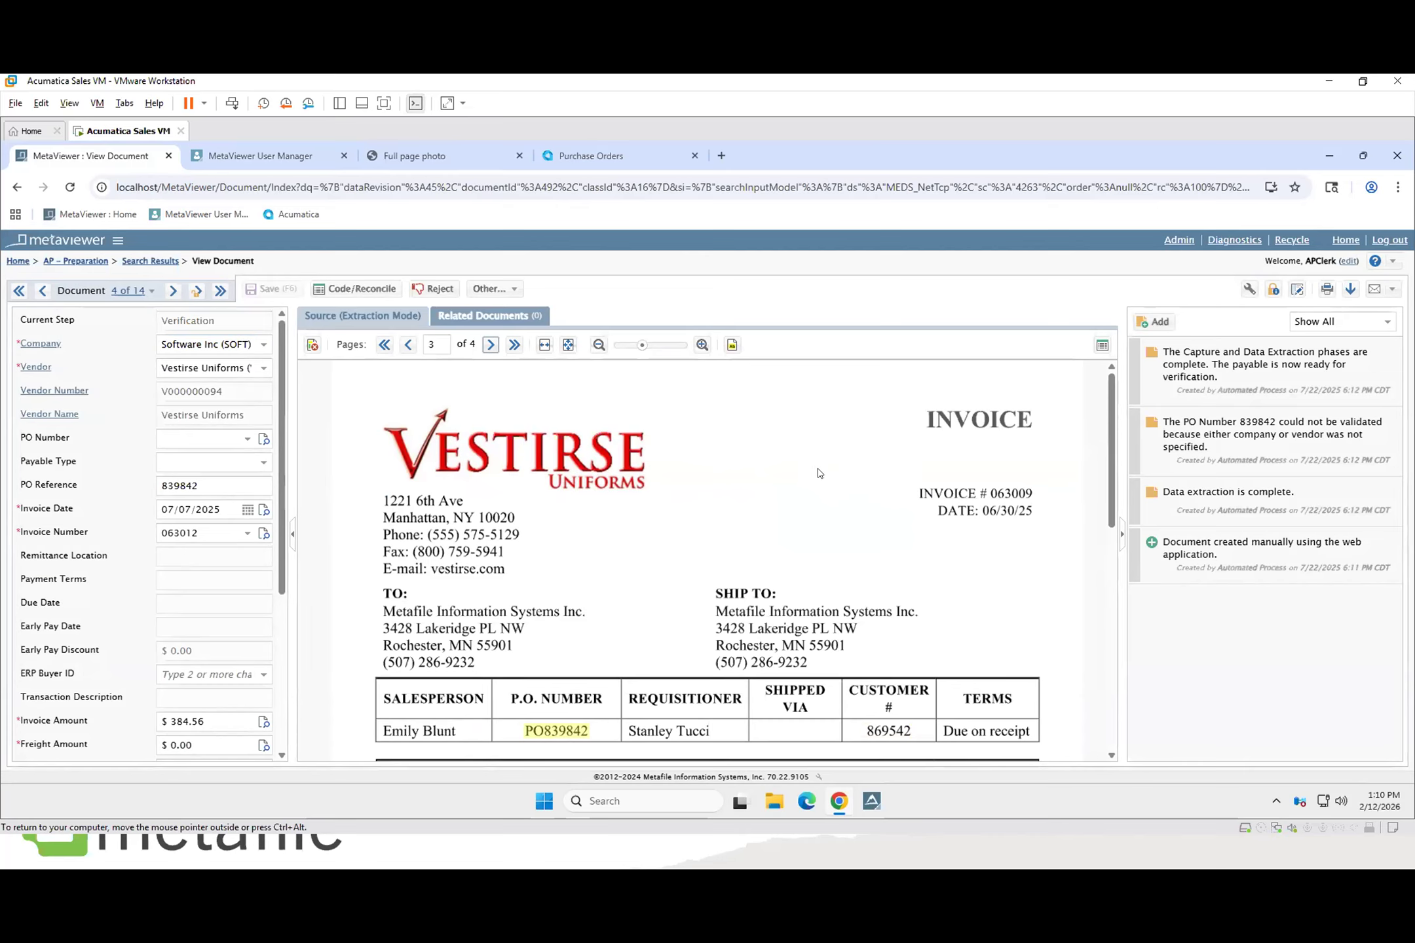
- Mark the Vestirse Uniforms document as requiring PDF splitting and split it after pages 1, 2 and 3 into single-page documents
left_click(516, 291)
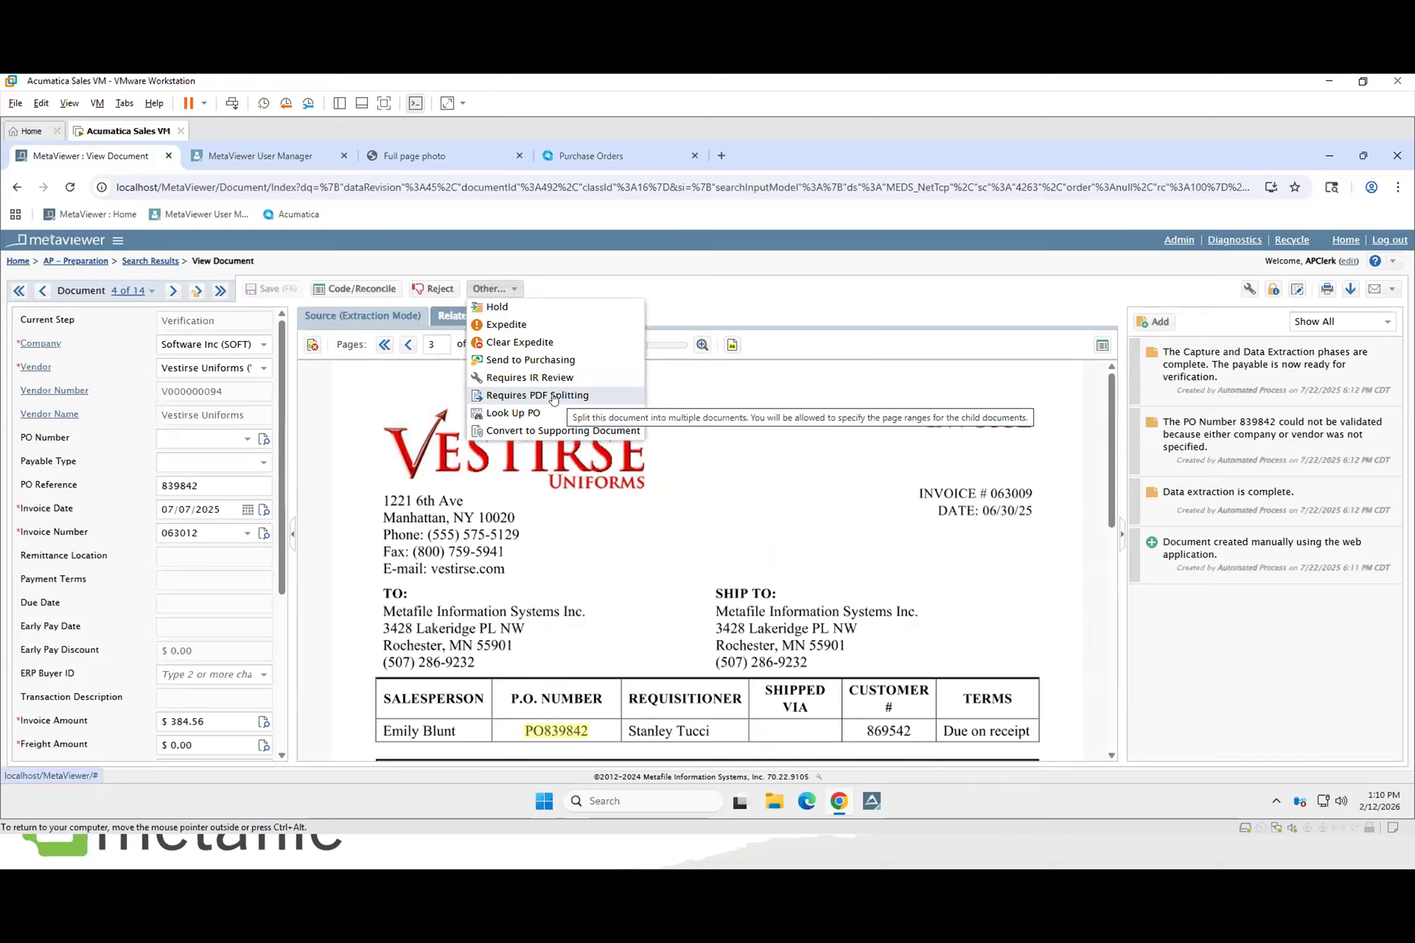
left_click(554, 396)
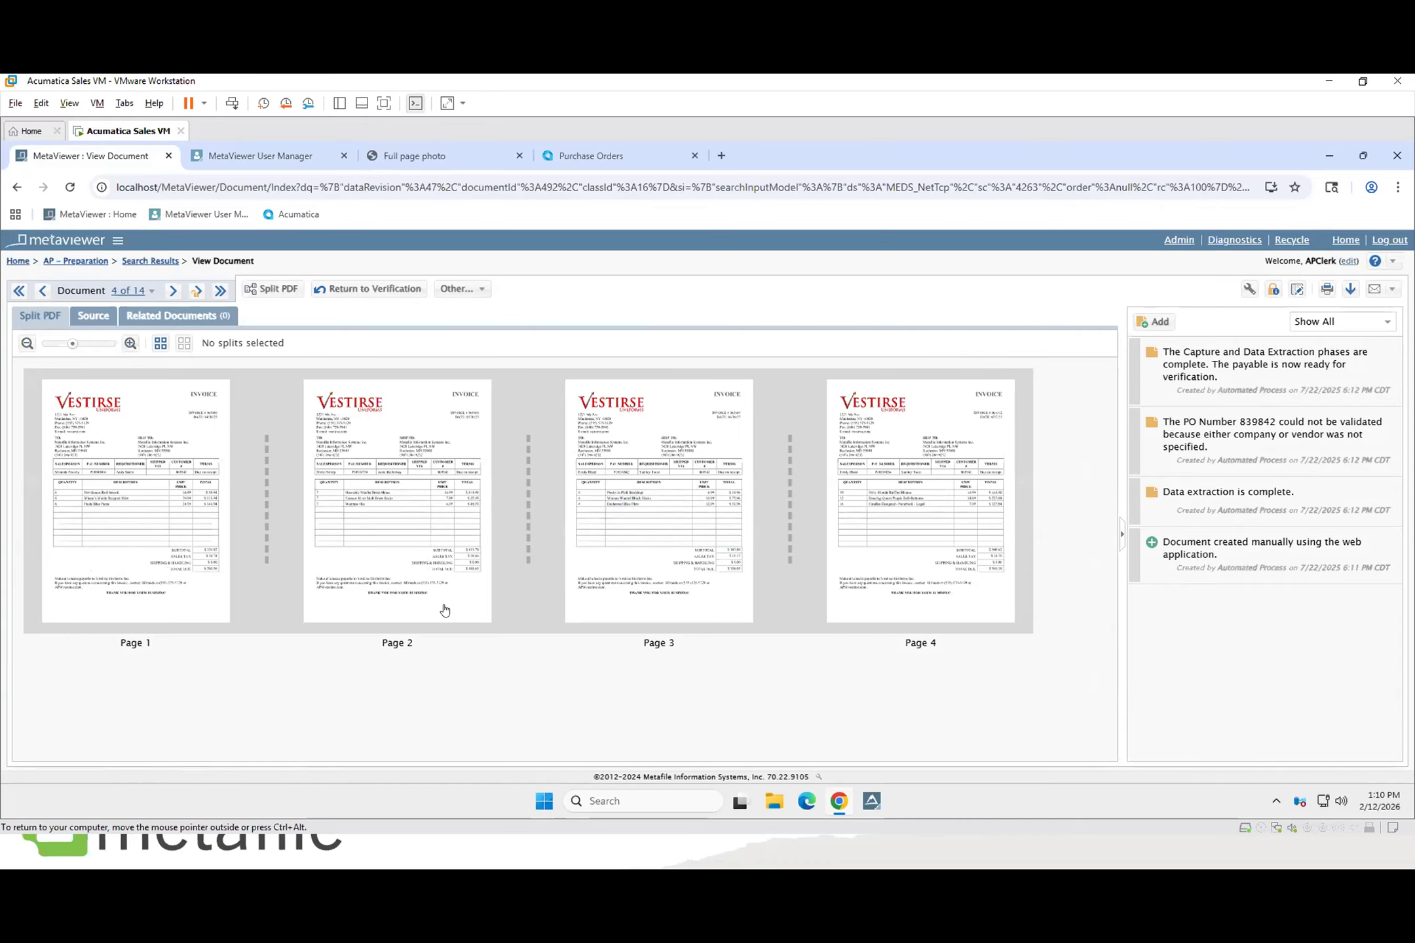
left_click(281, 519)
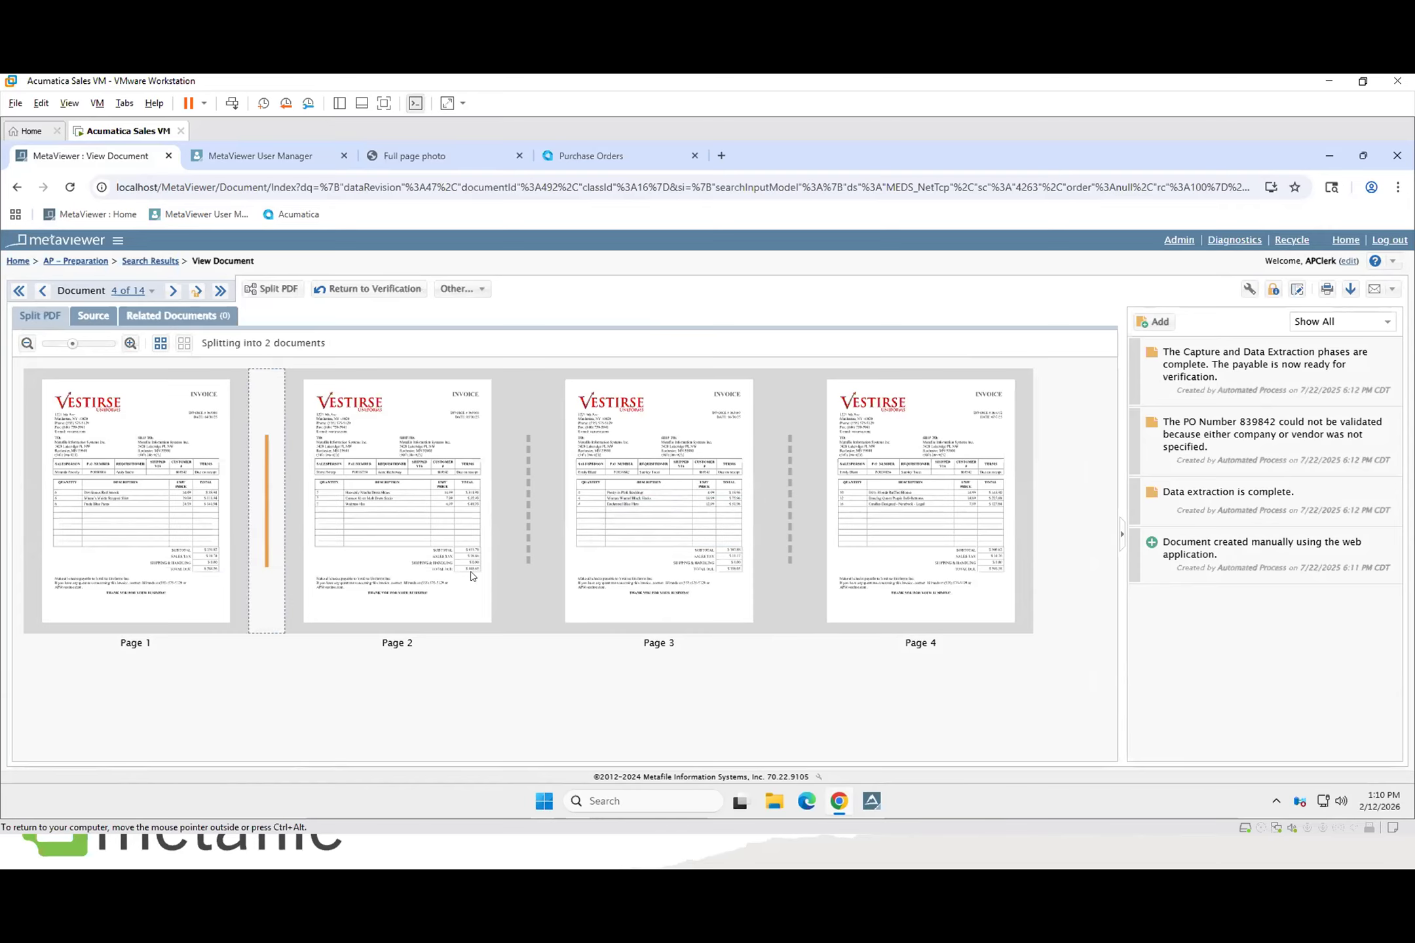
left_click(533, 483)
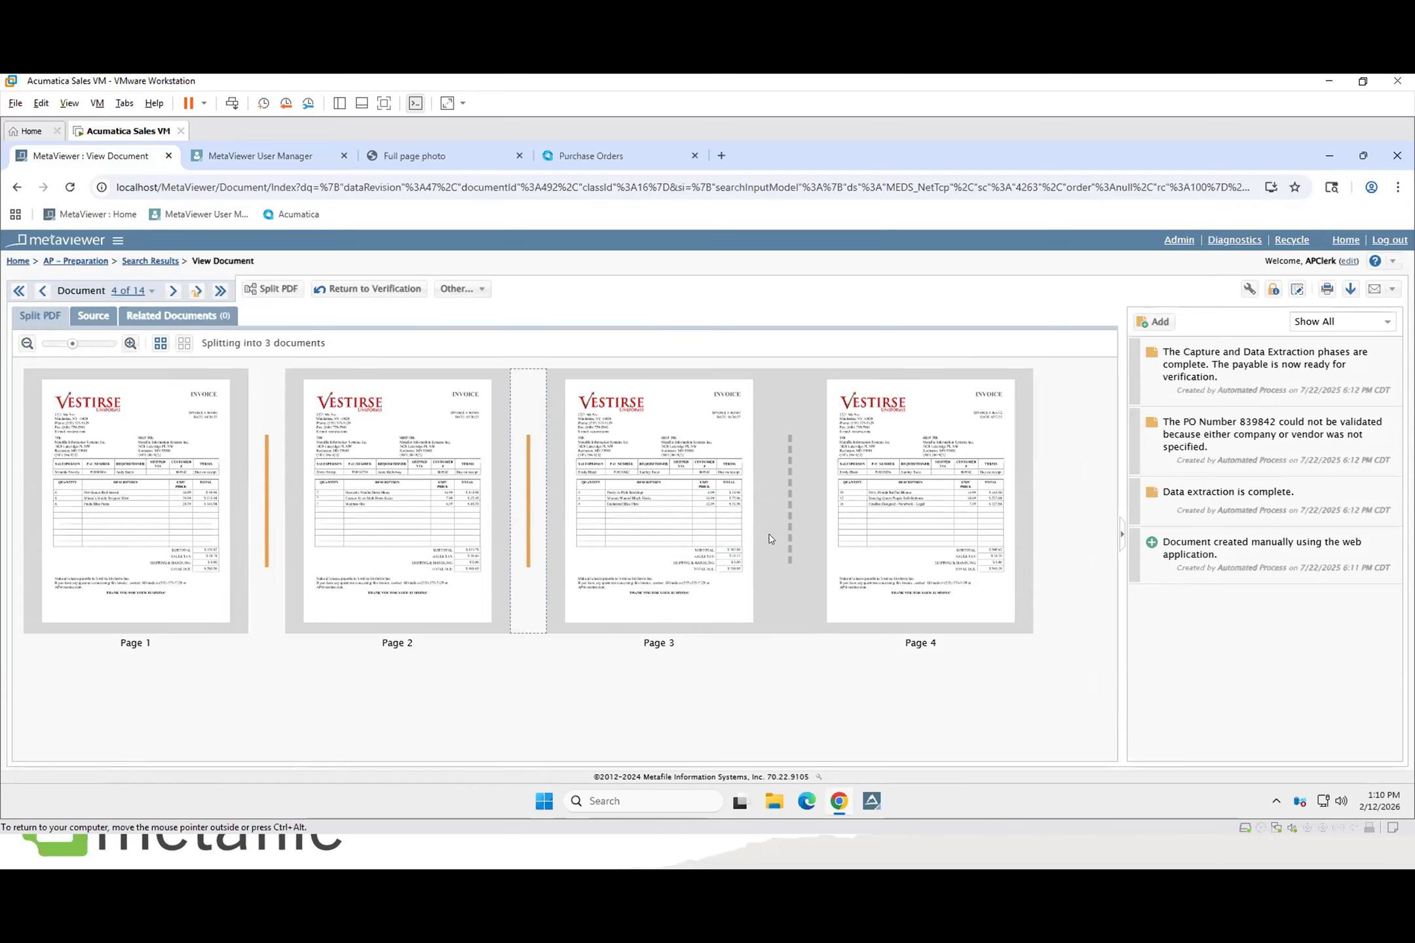
left_click(790, 481)
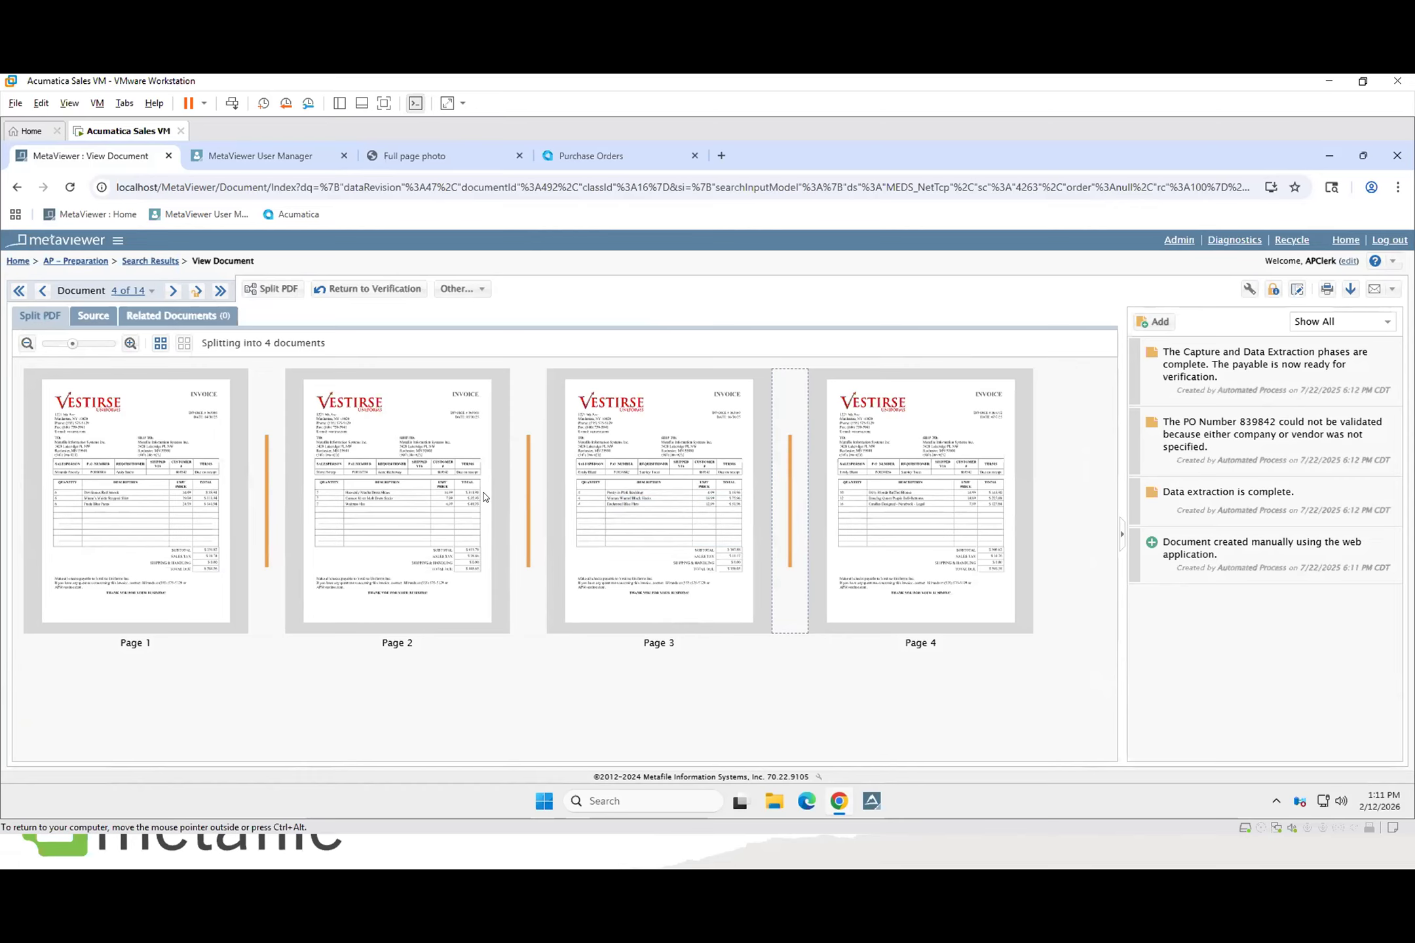
left_click(275, 288)
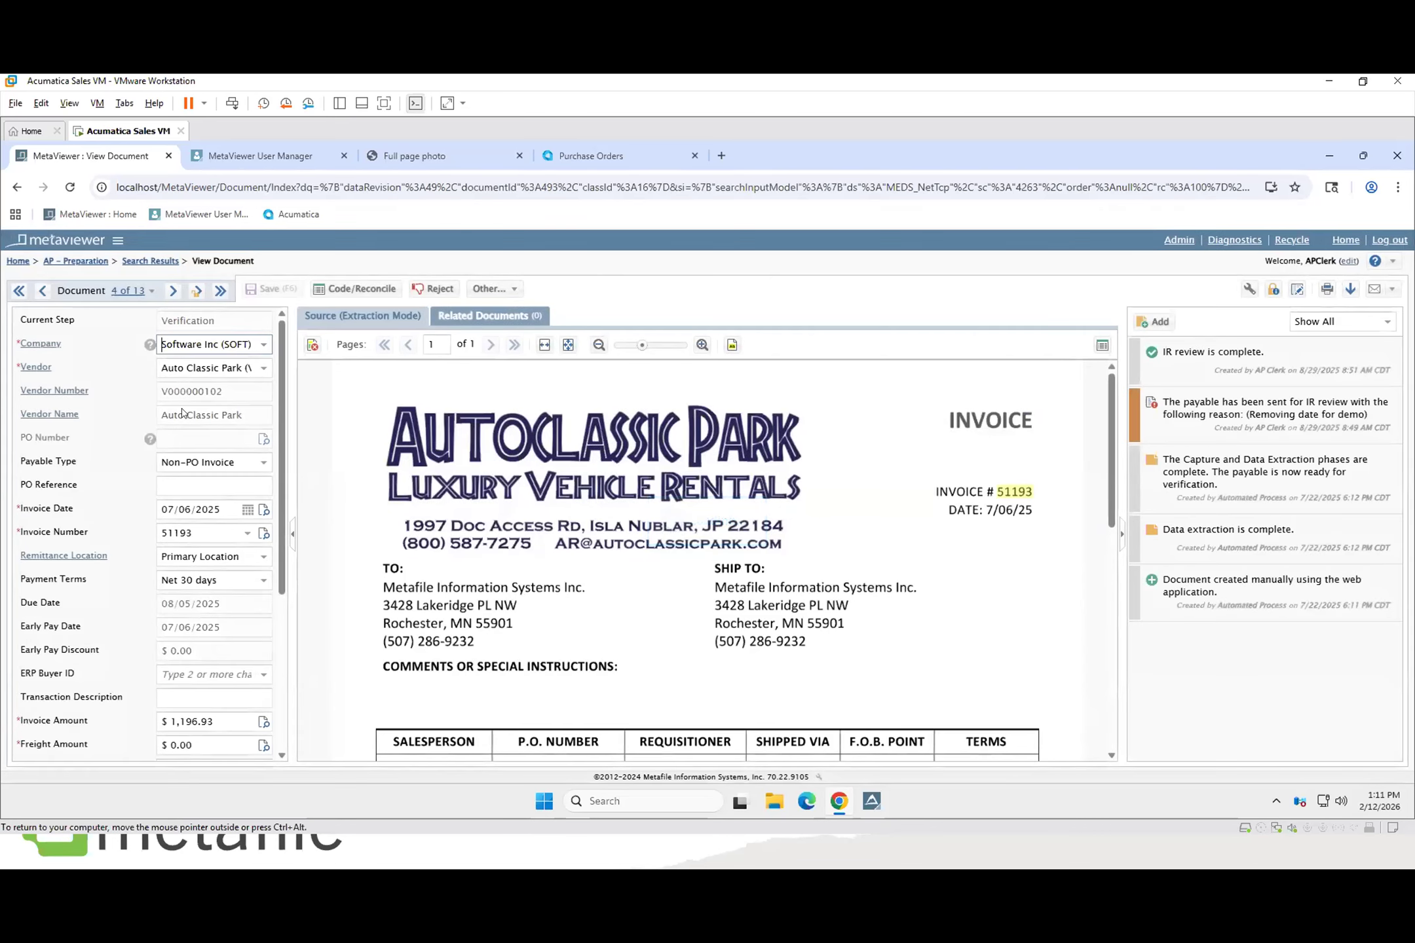
- Send the Auto Classic Park invoice to Code/Reconcile, check its amounts against the source image, and mark it as coded
left_click(347, 292)
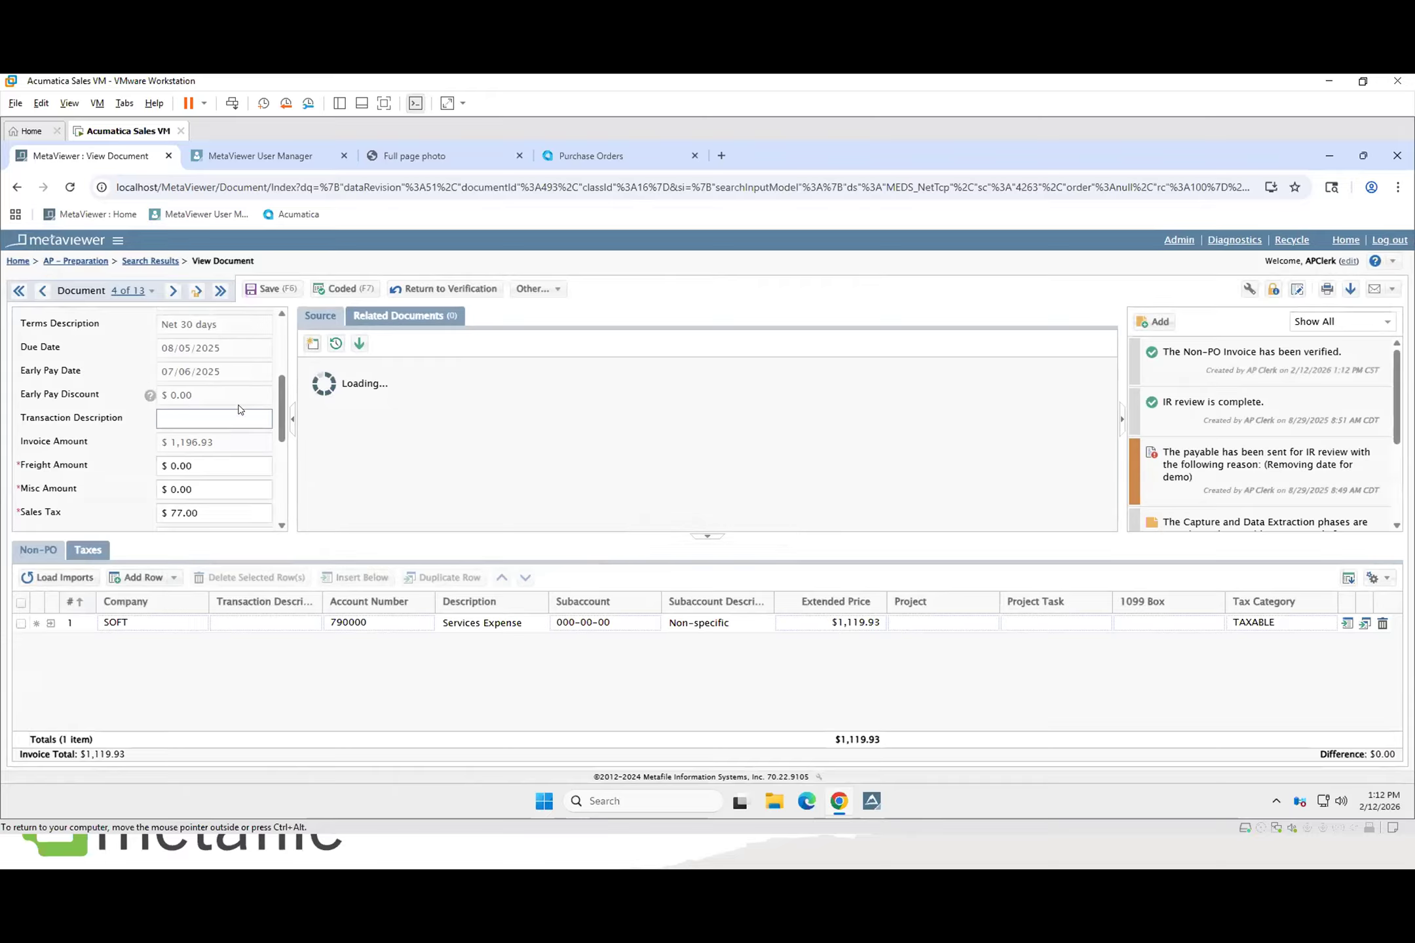
scroll(240, 409, "down", 1)
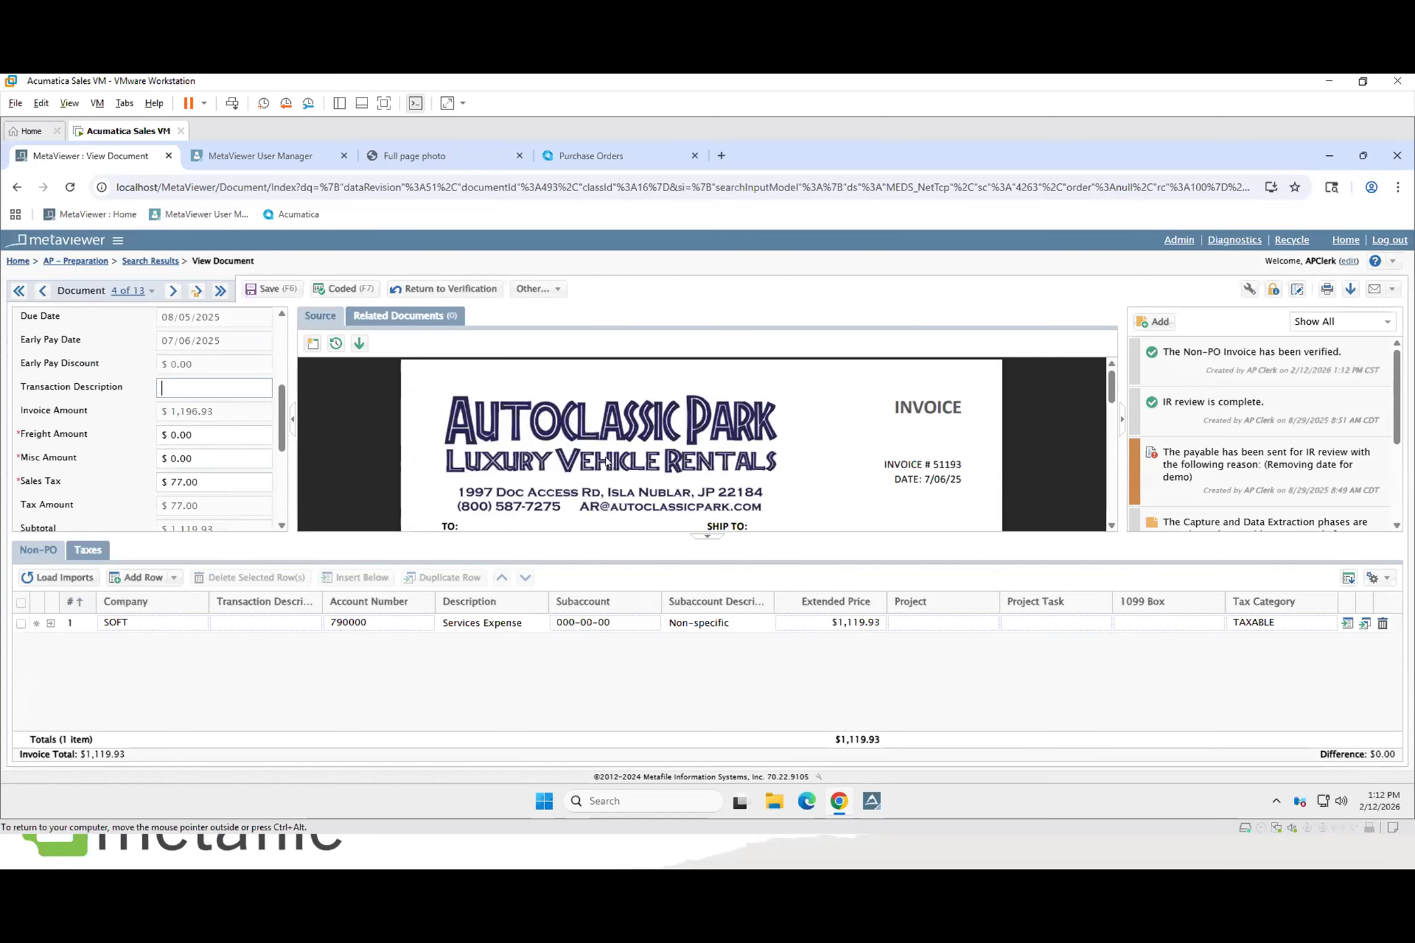
scroll(607, 462, "down", 10)
scroll(605, 450, "up", 1)
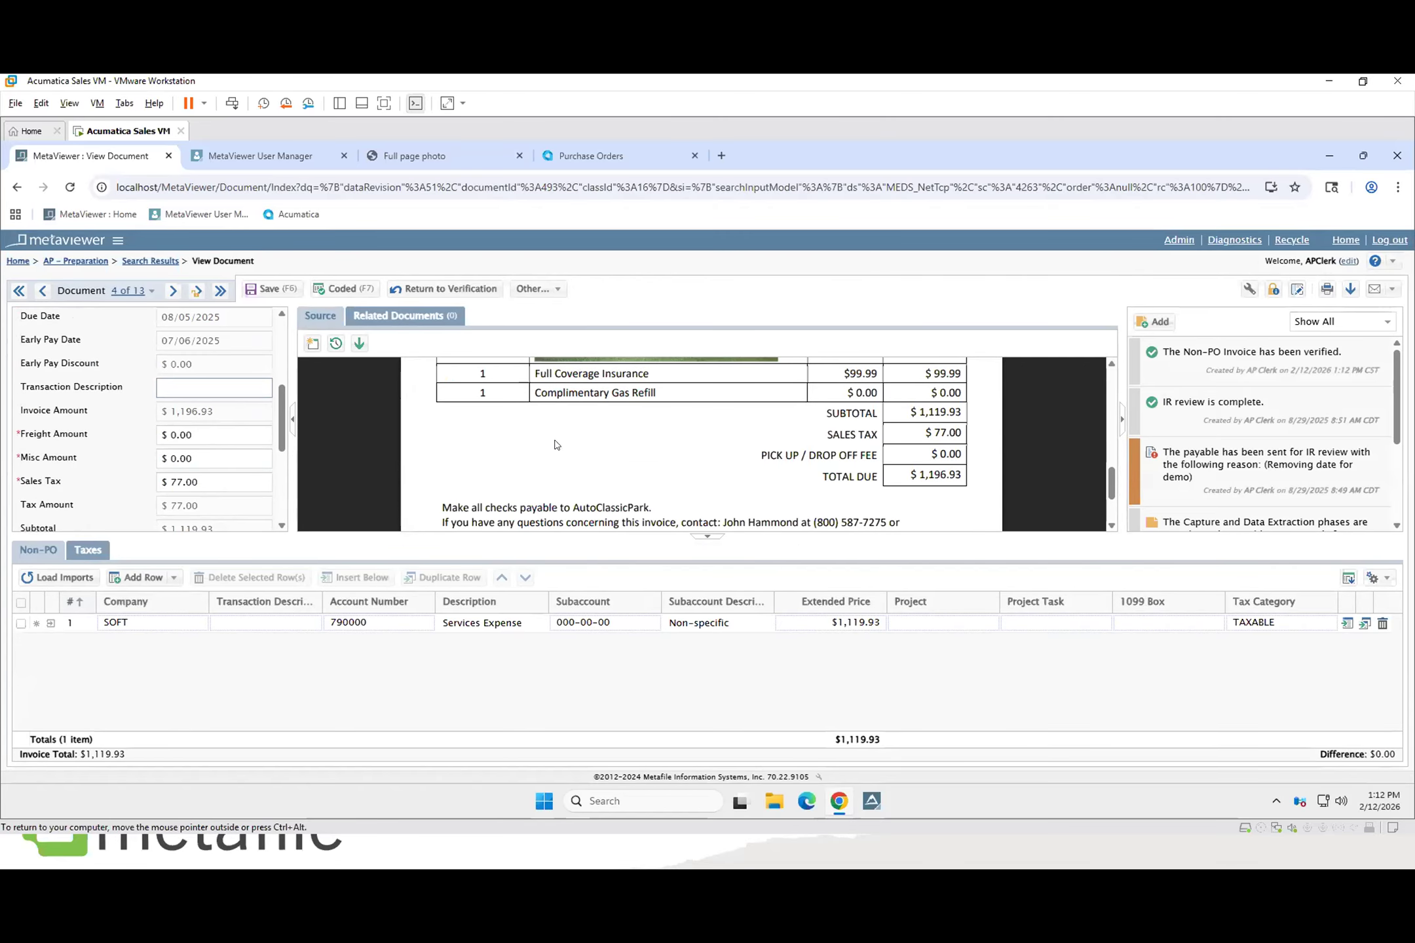
left_click(342, 293)
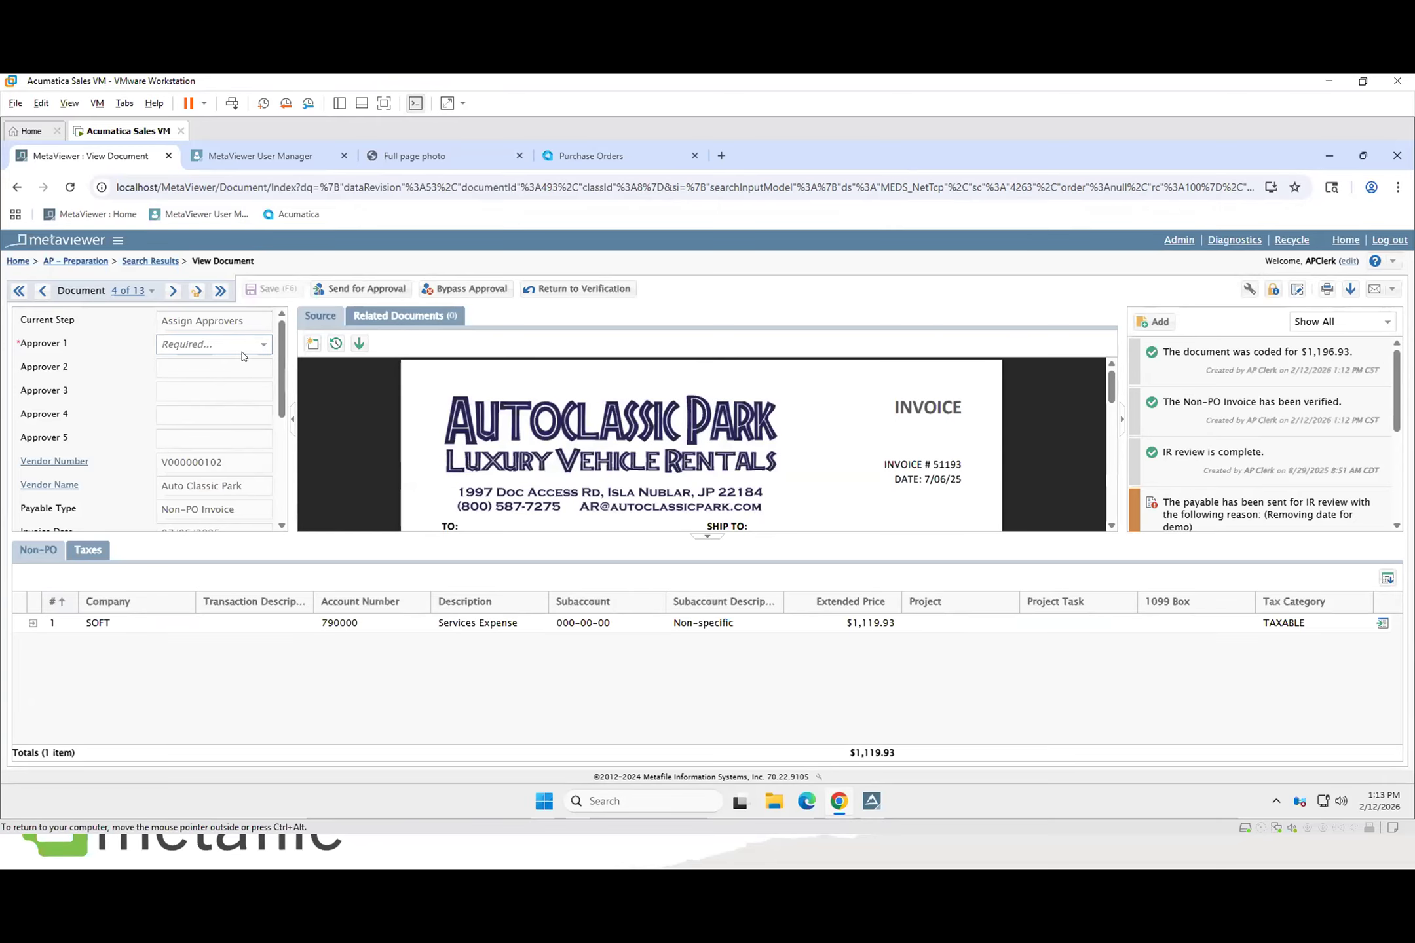
- Look over the Approver 1 choices for the Auto Classic Park invoice without assigning one, and submit an approval bypass with a reason
left_click(256, 348)
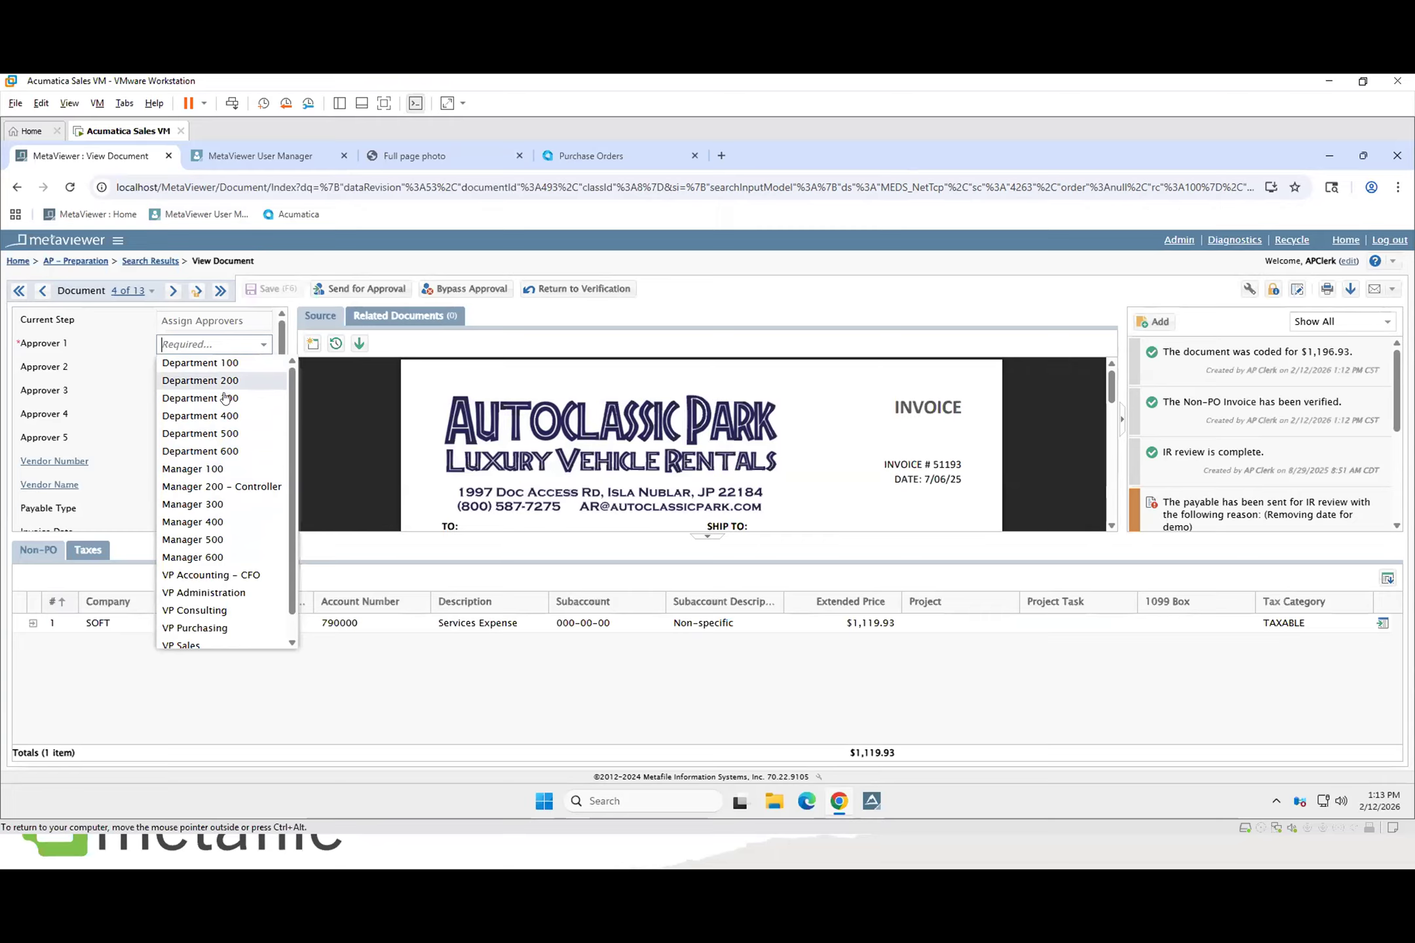
left_click(303, 694)
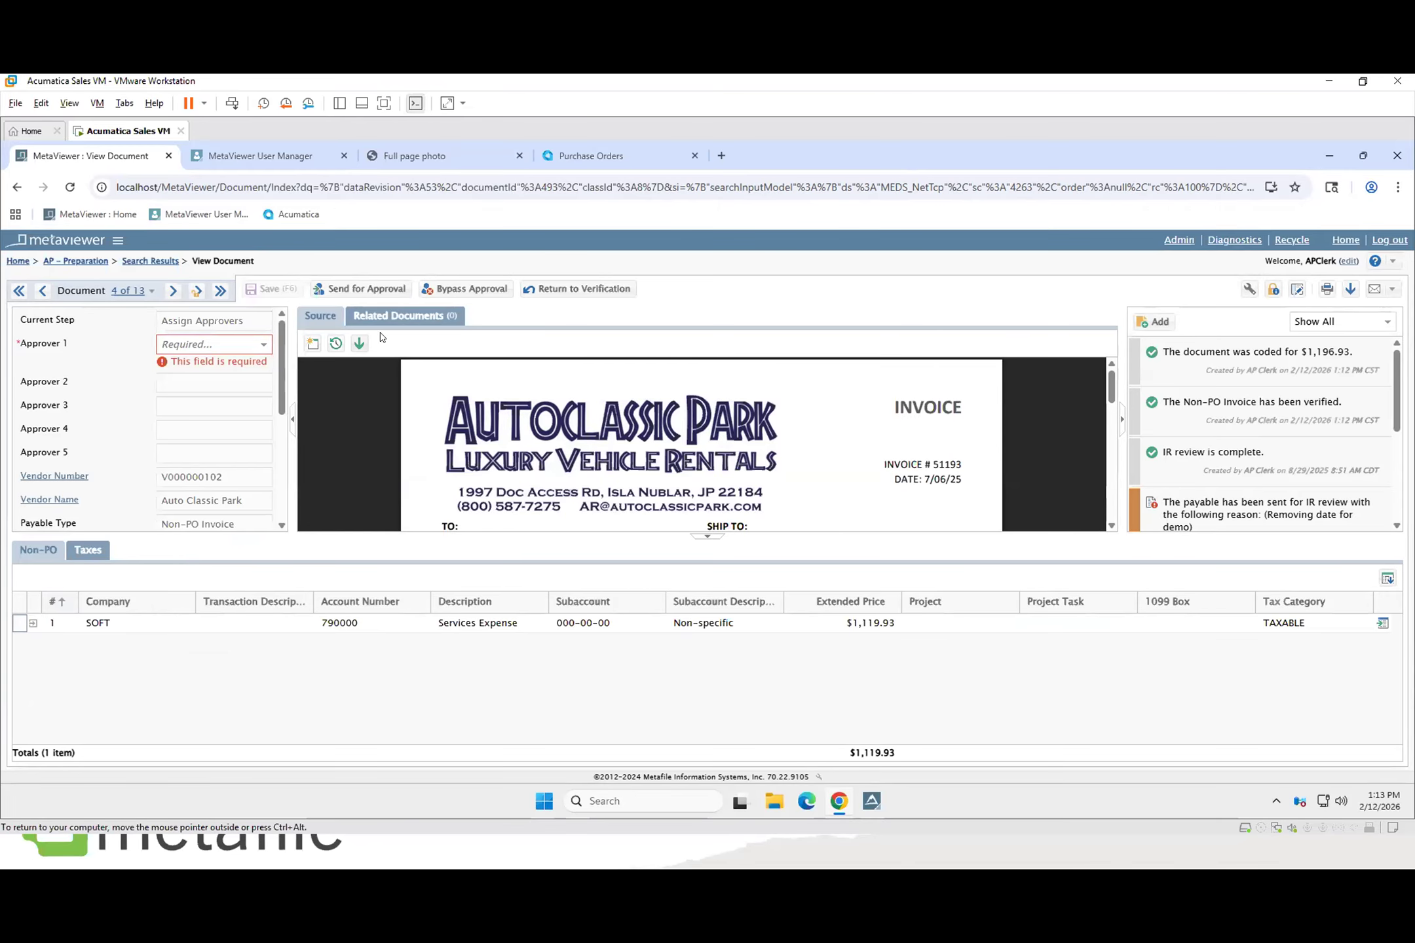
left_click(459, 290)
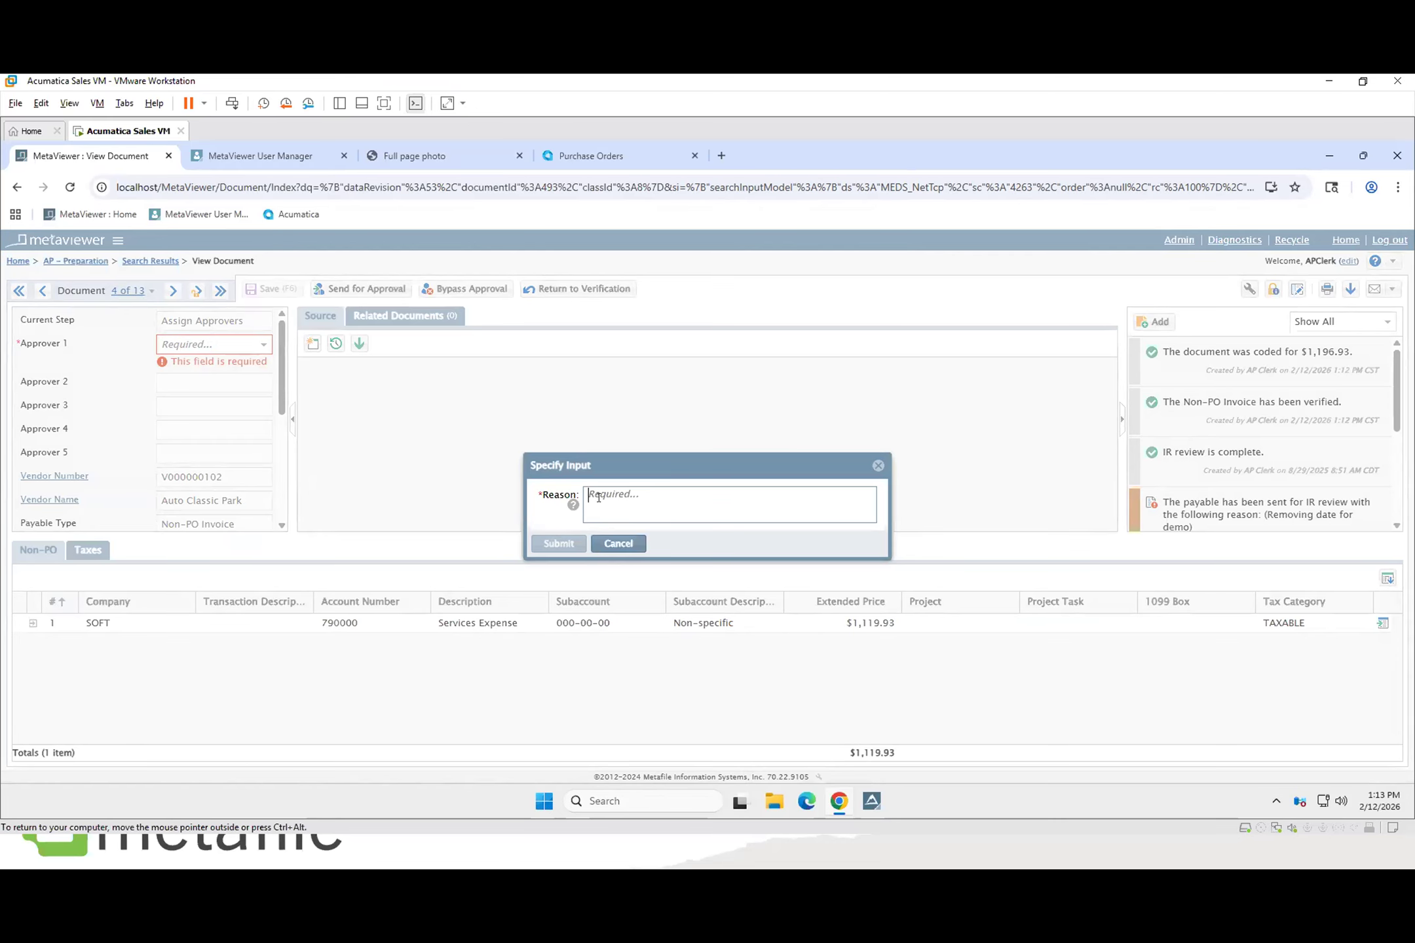
left_click(544, 543)
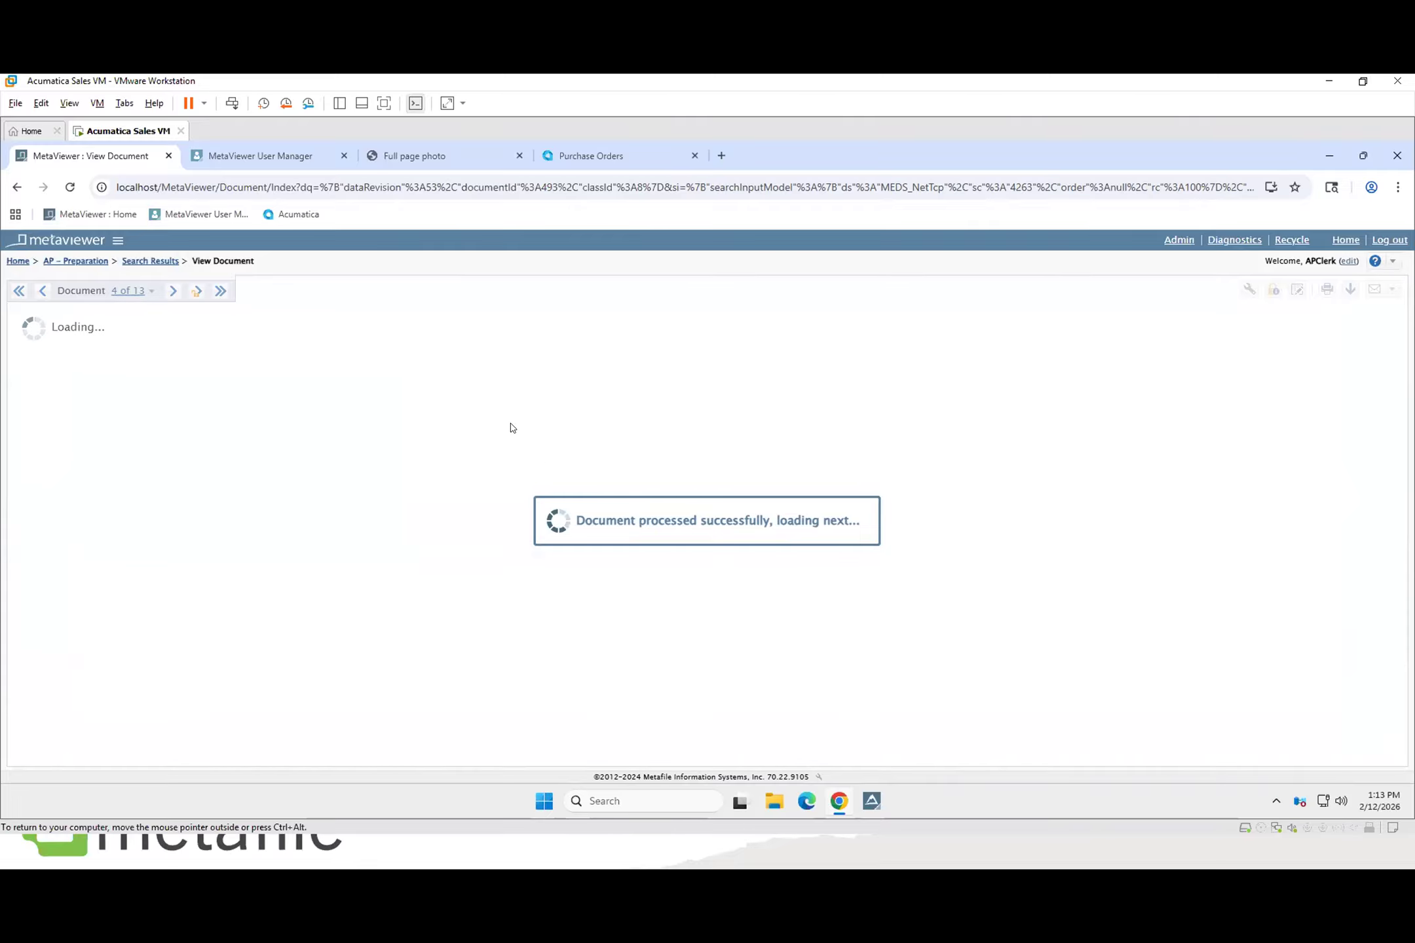
- Check the APApprover account's roles and approval codes in MetaViewer User Manager, and return to the document view
left_click(279, 156)
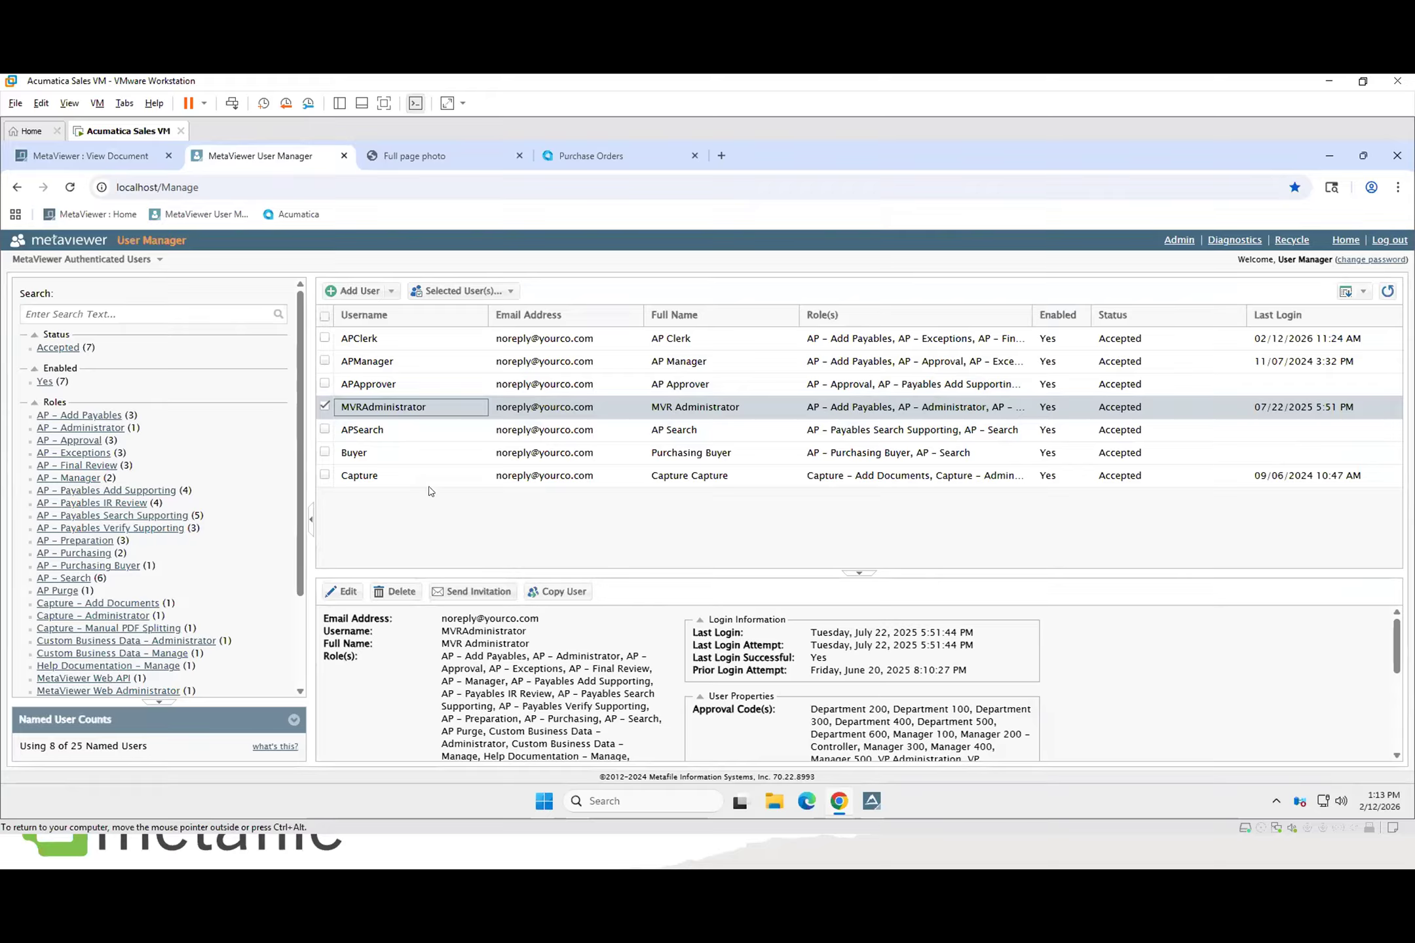
left_click(419, 394)
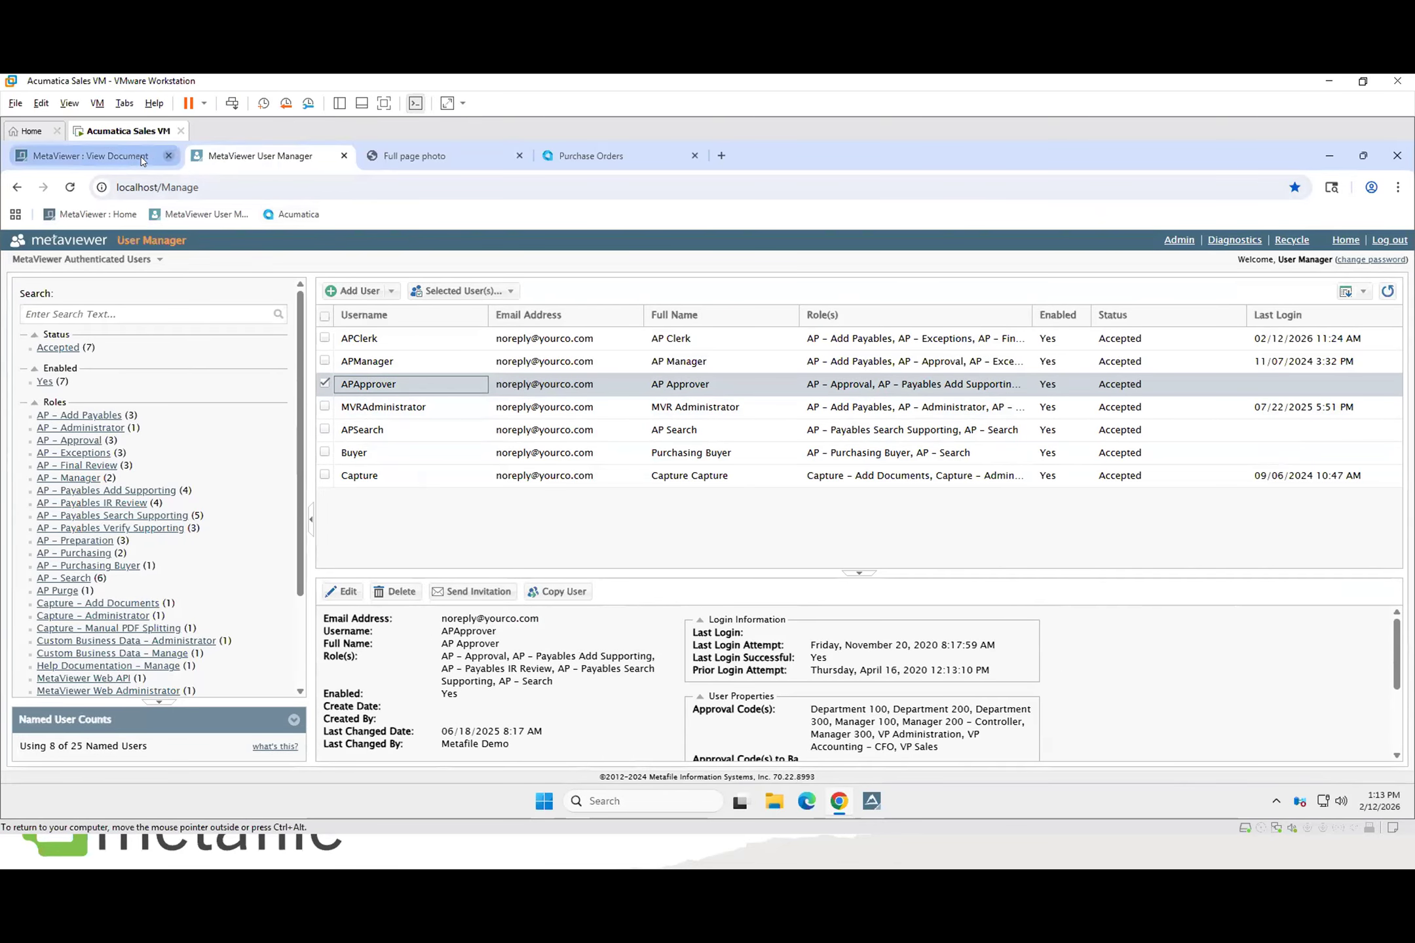
left_click(98, 156)
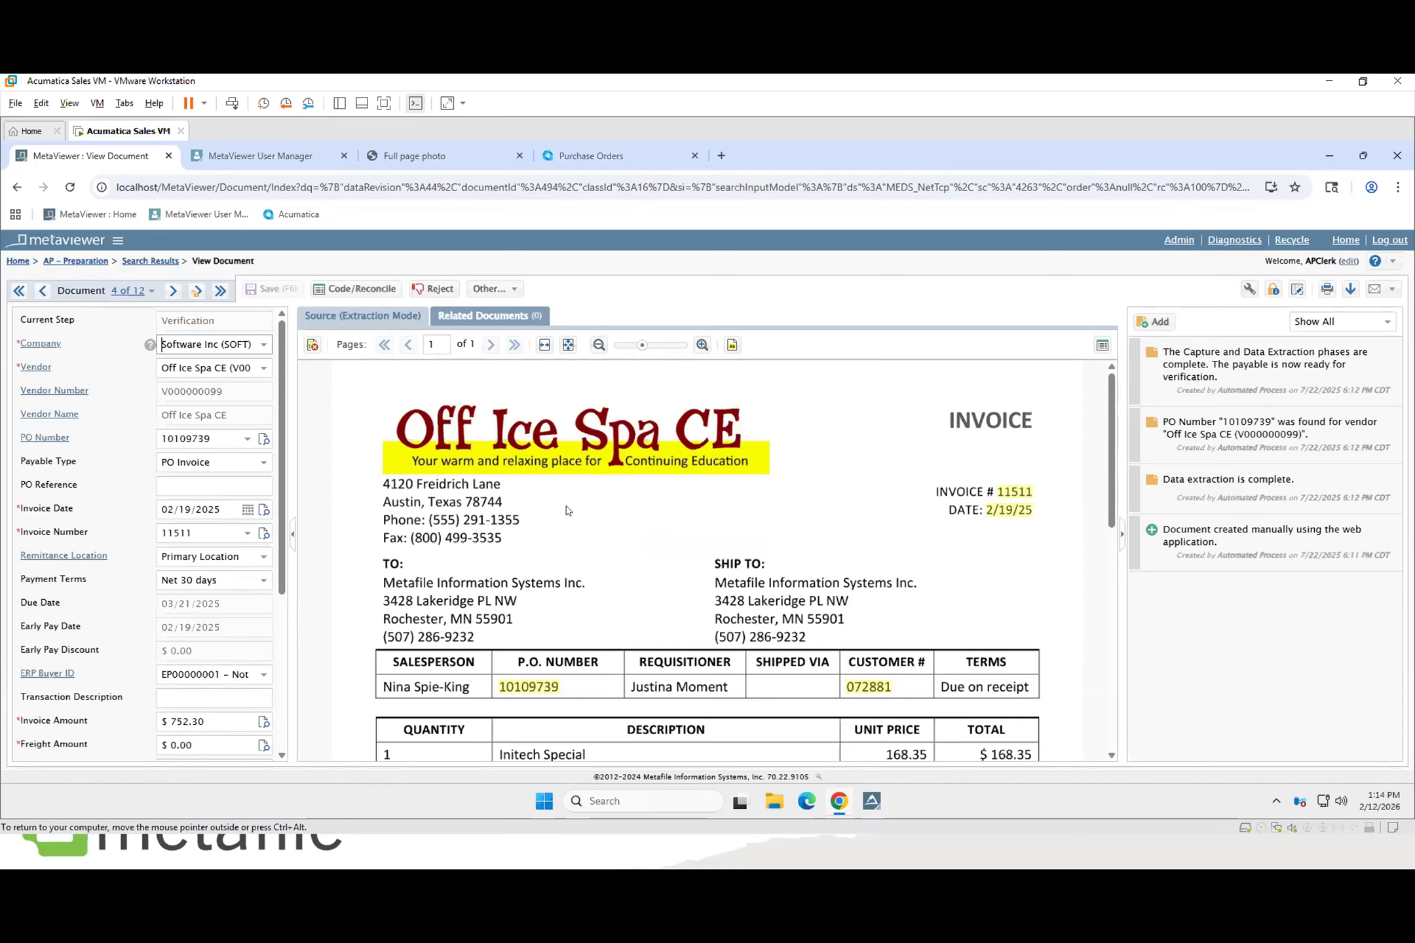
- Open the Auto Classic Park invoice from the AP – Final Review queue and review its source image and processing history
left_click(21, 262)
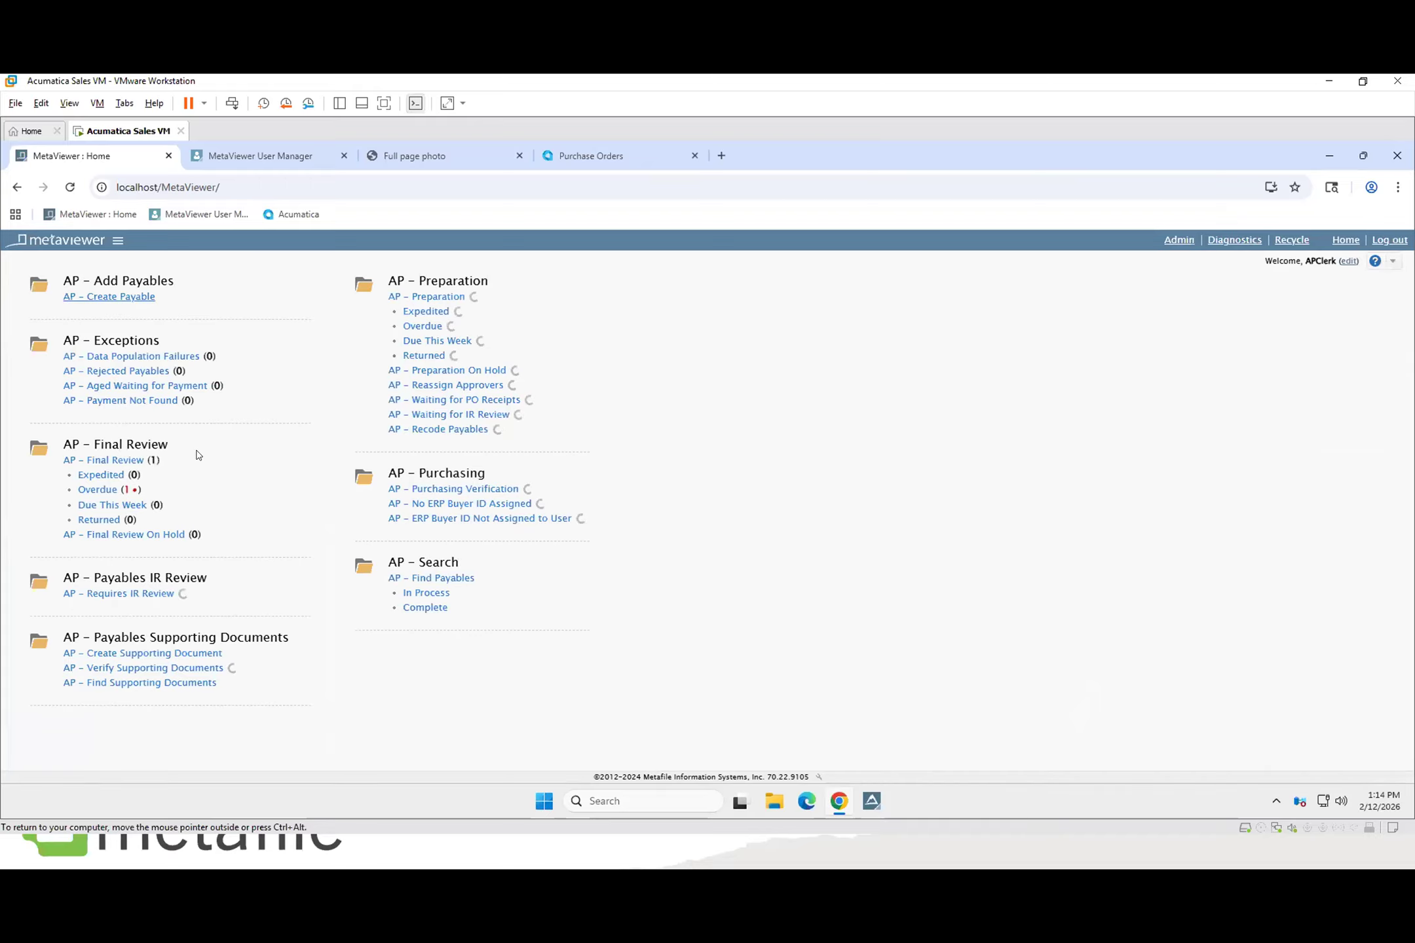
left_click(109, 461)
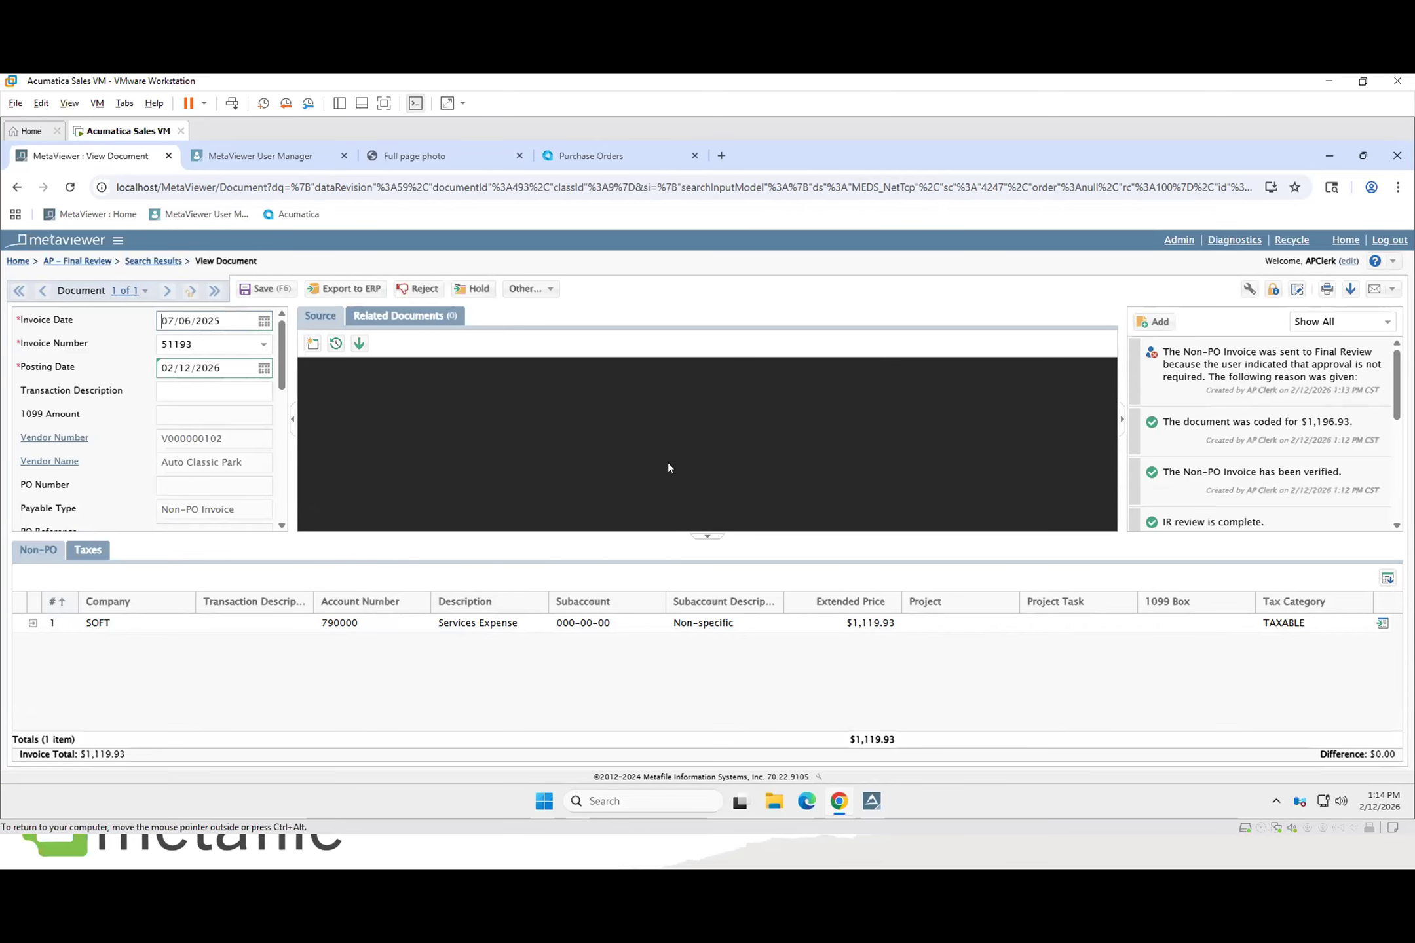
scroll(230, 391, "down", 1)
scroll(230, 391, "up", 1)
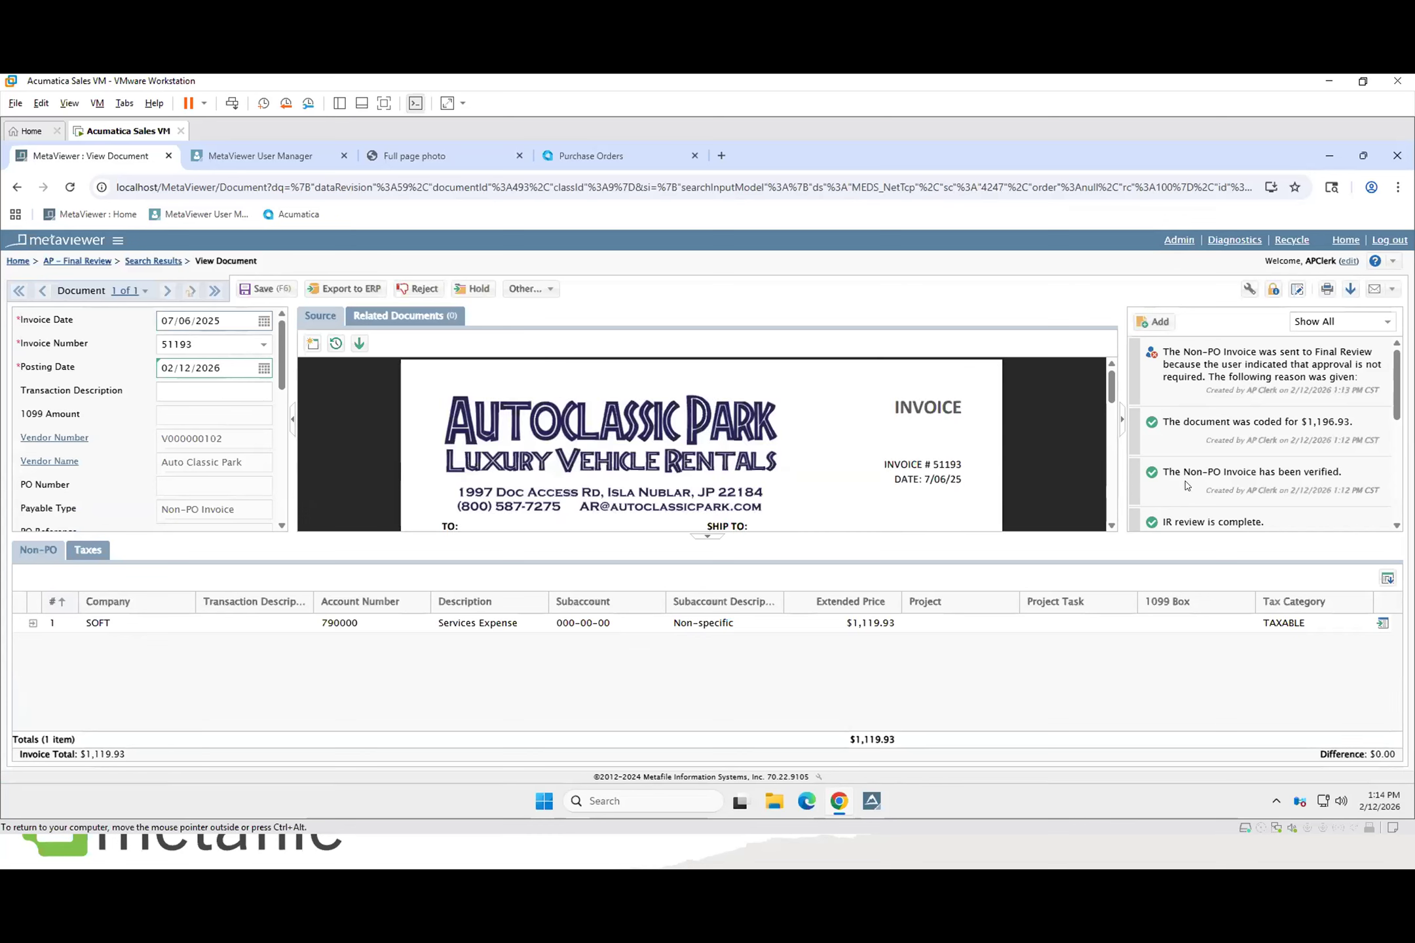
scroll(1214, 412, "down", 3)
scroll(1214, 412, "up", 3)
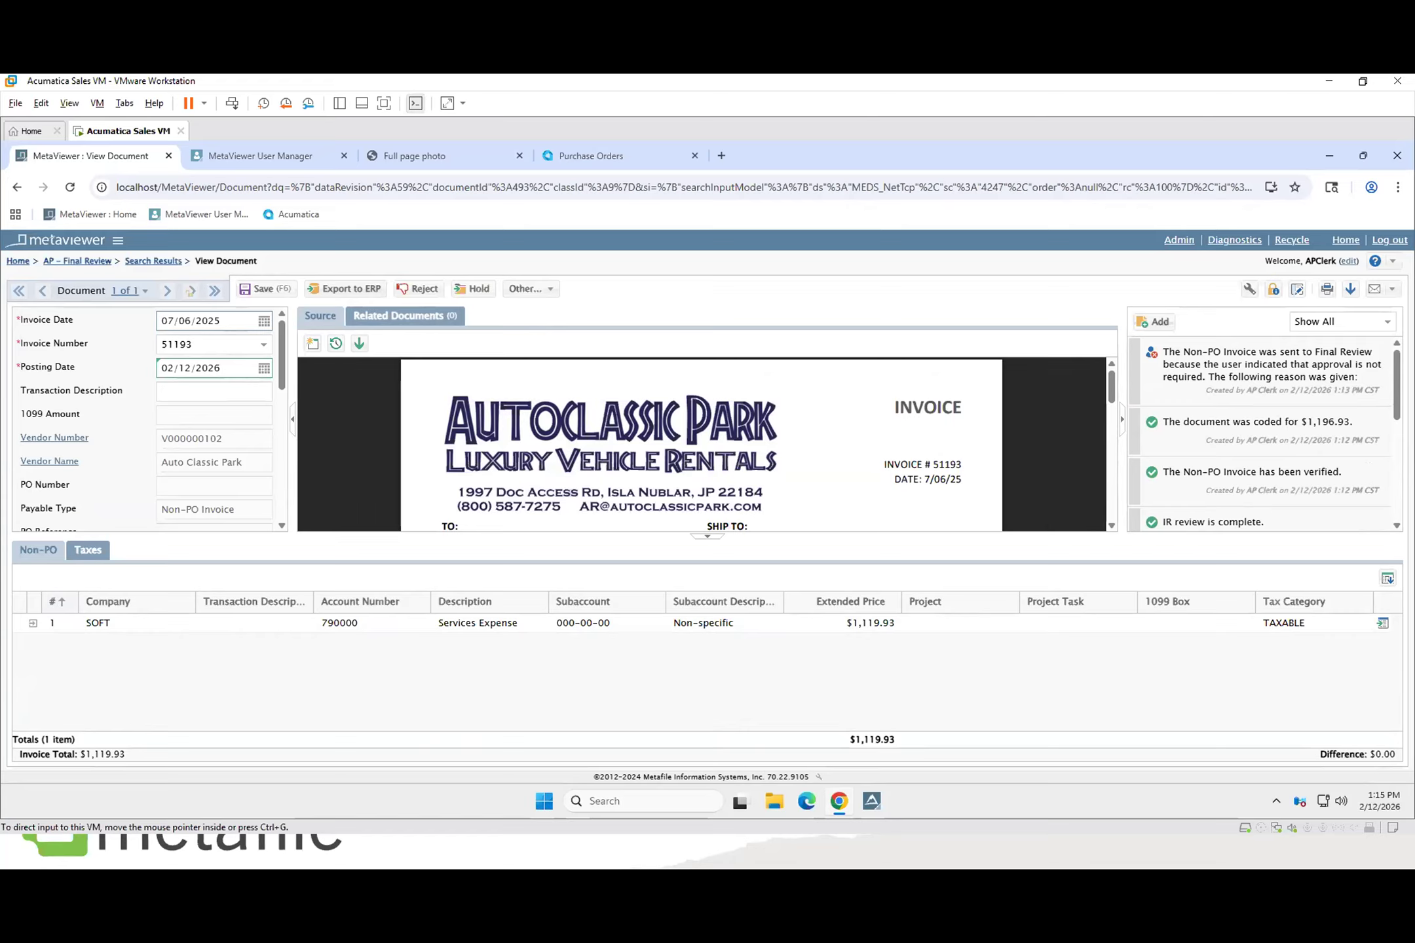
left_click(588, 740)
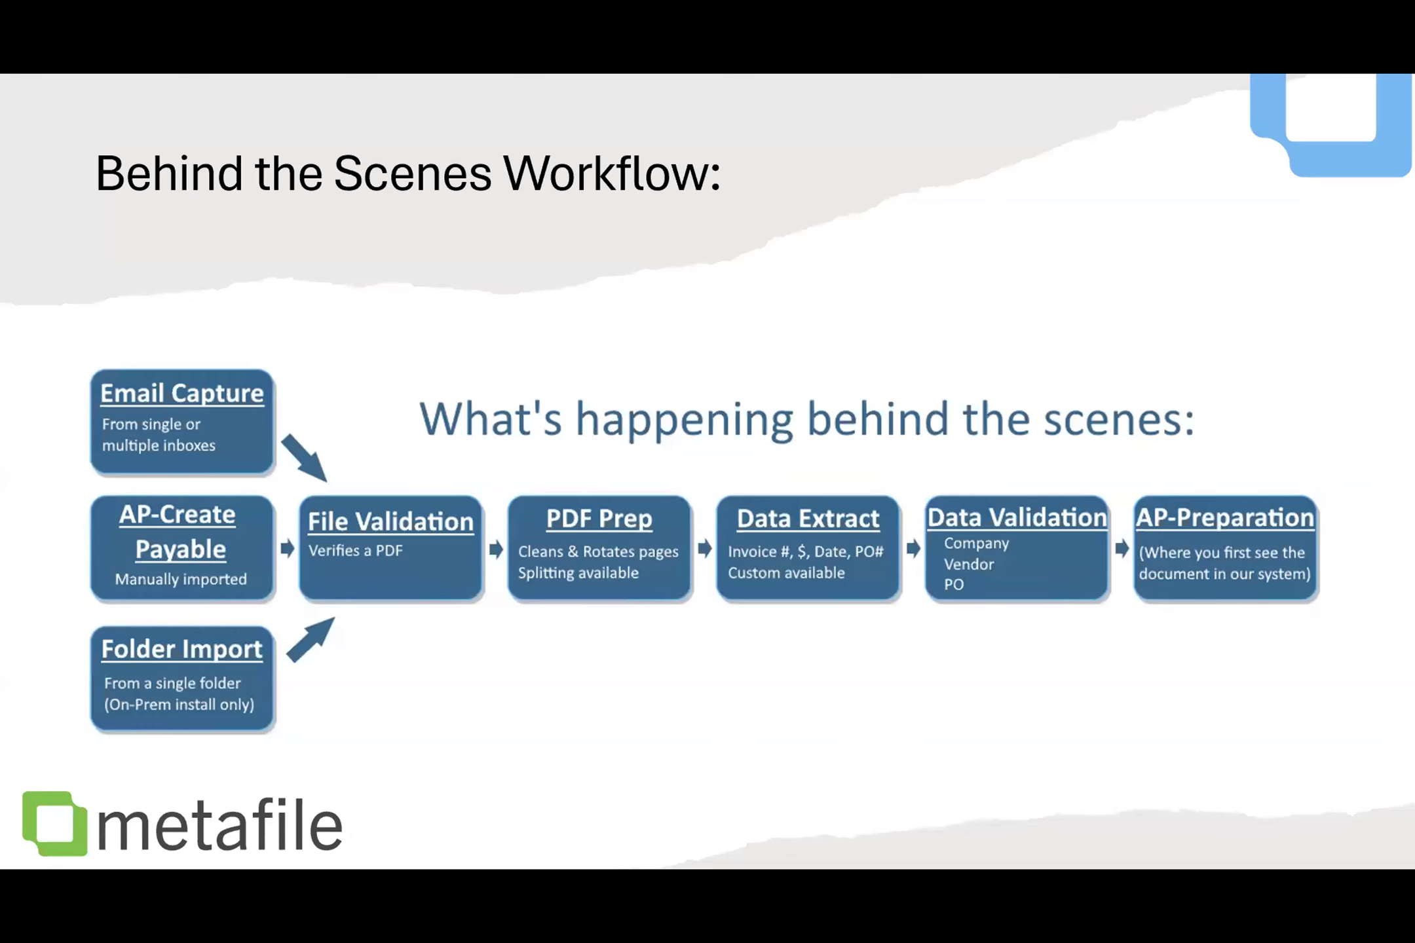
left_click(588, 739)
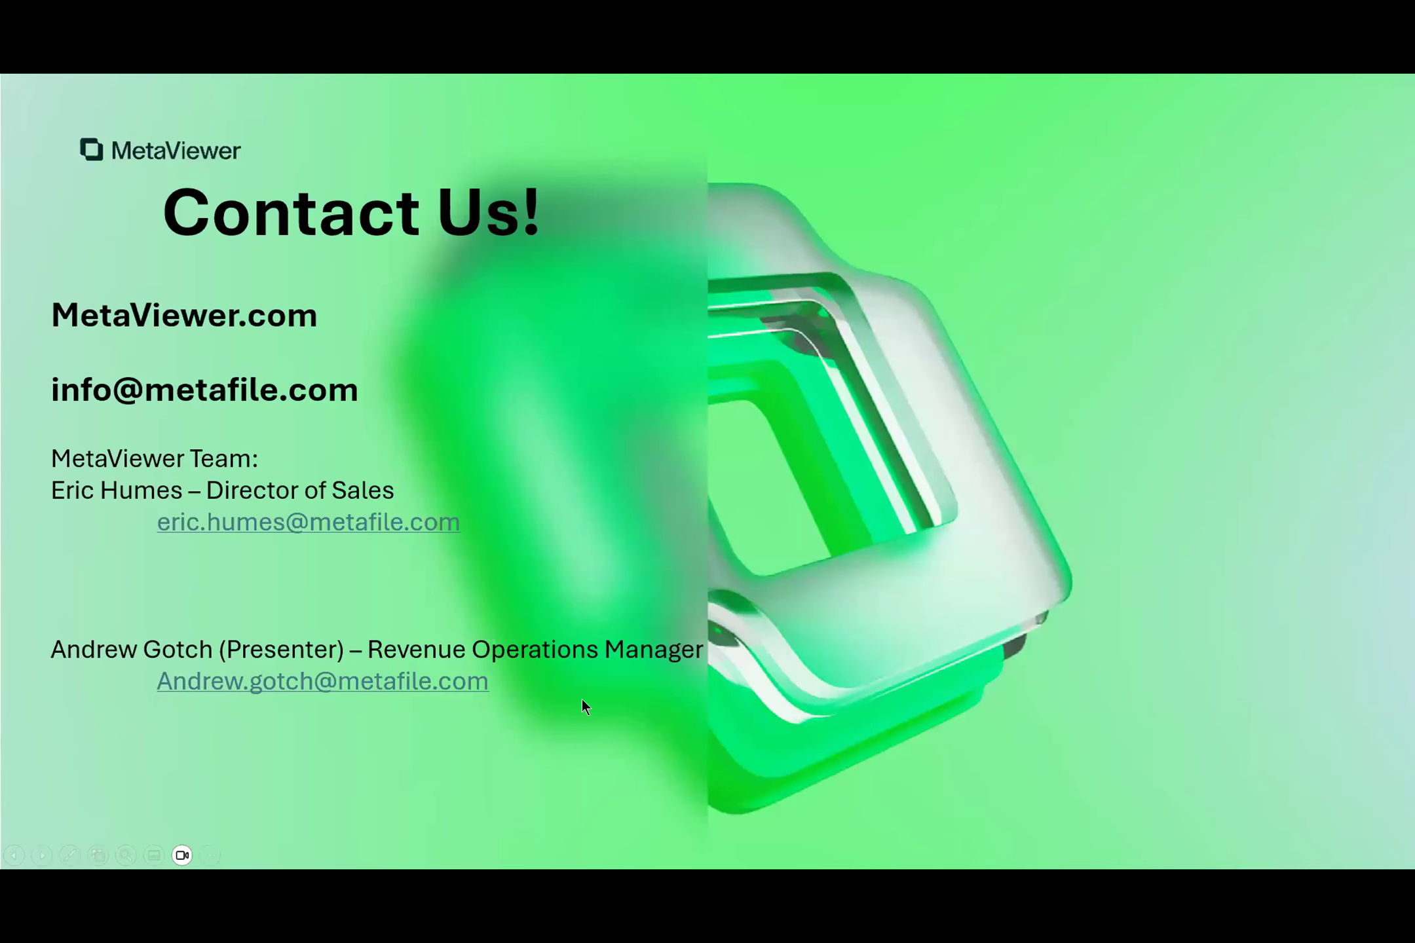